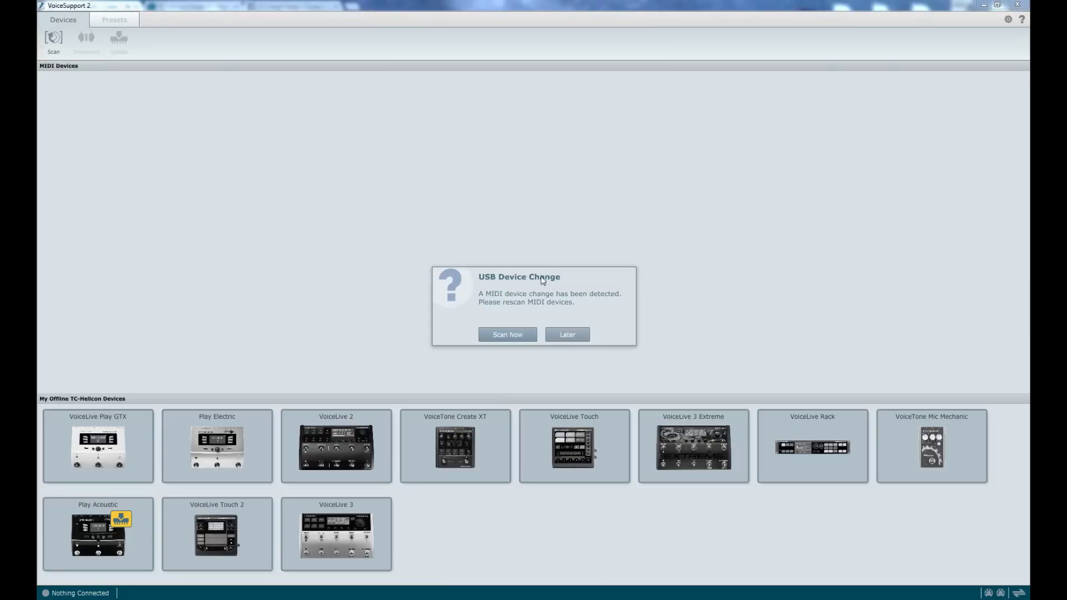
Scan for MIDI devices and update the Play Acoustic firmware to version 1.2.00 build 38 after opening the update details
left_click(511, 336)
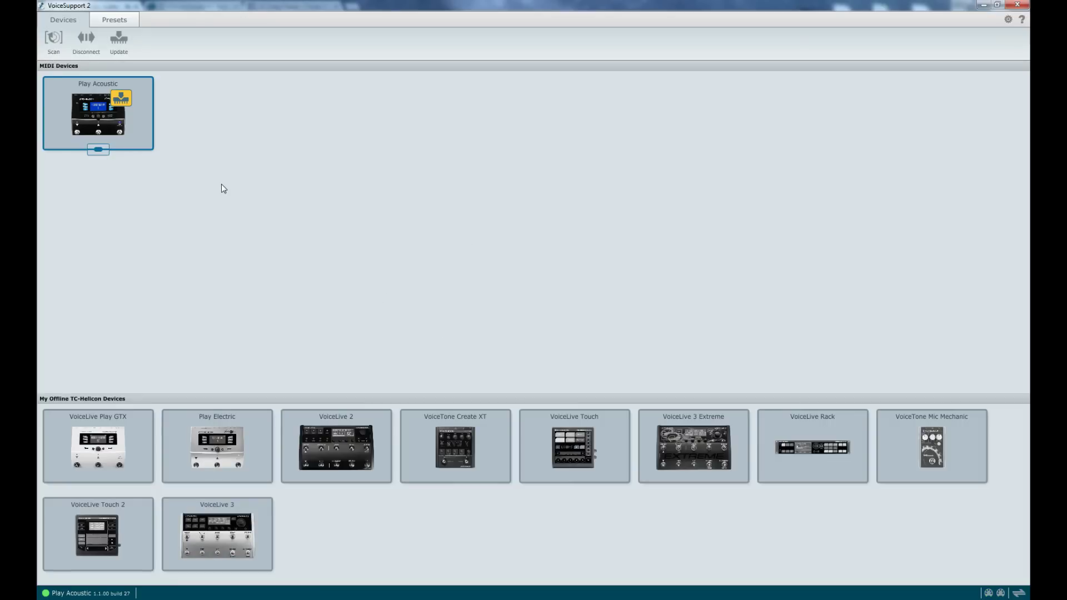
left_click(124, 45)
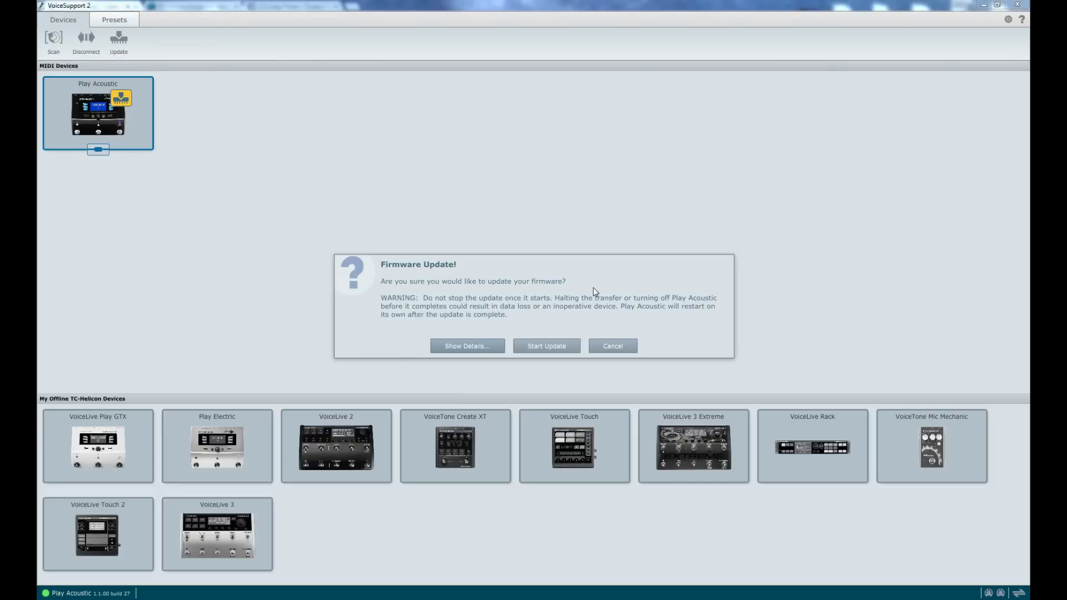
left_click(467, 346)
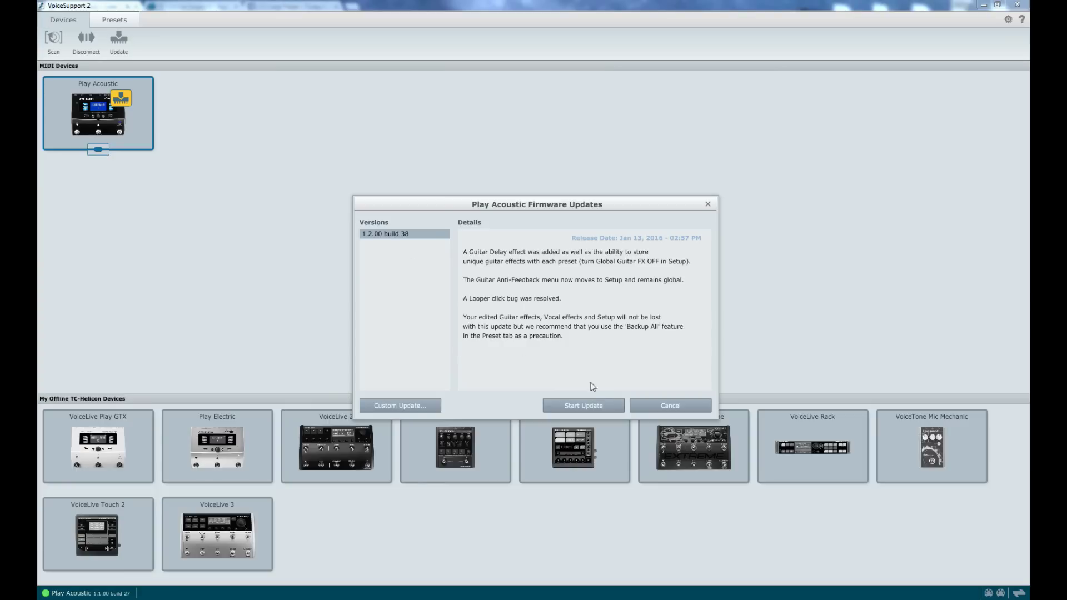
left_click(597, 405)
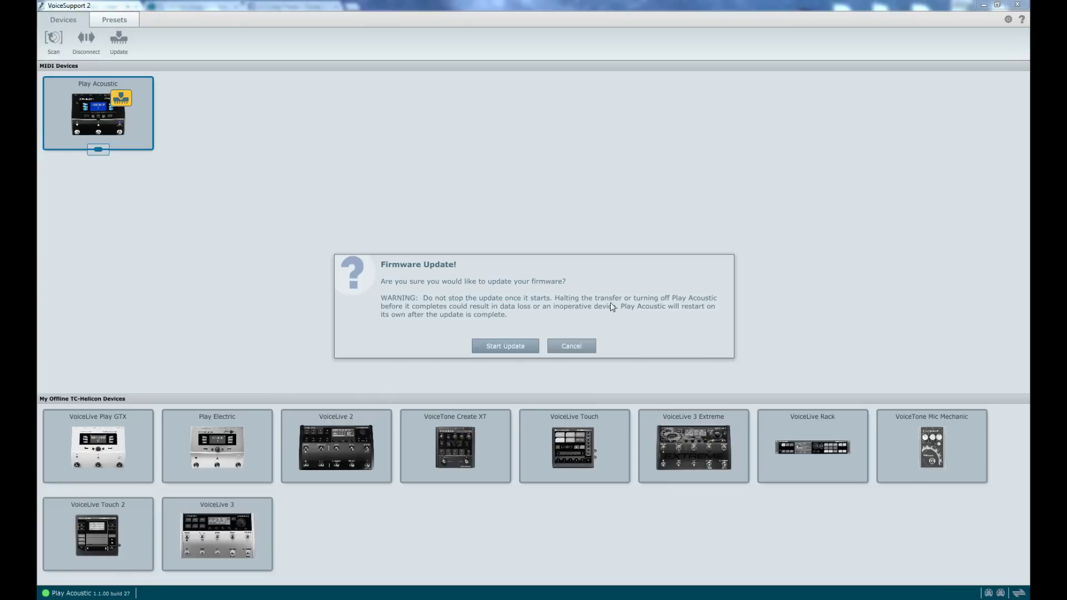
left_click(501, 345)
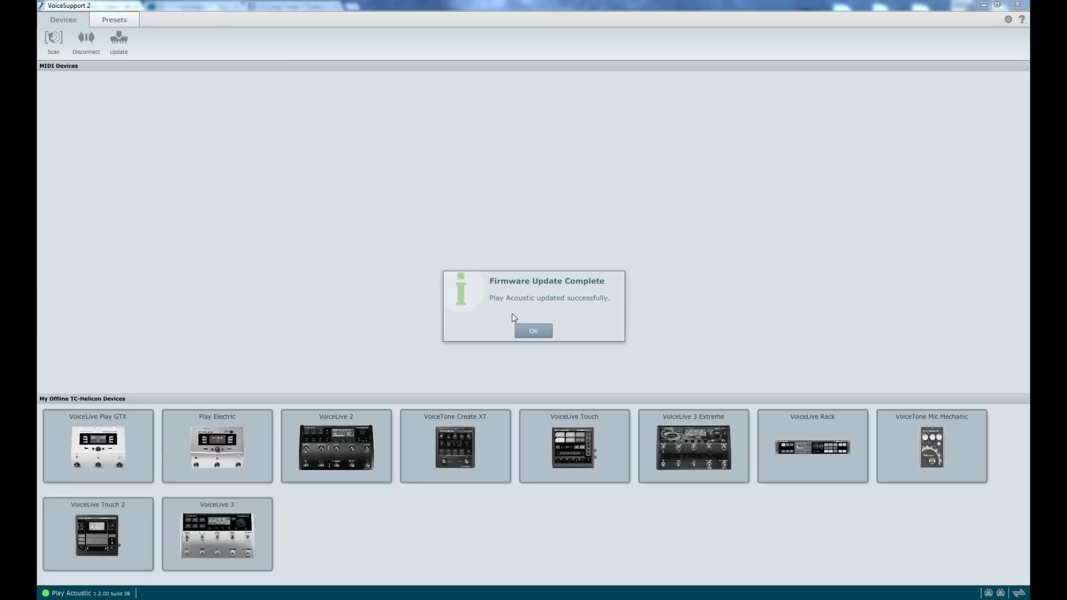
left_click(528, 335)
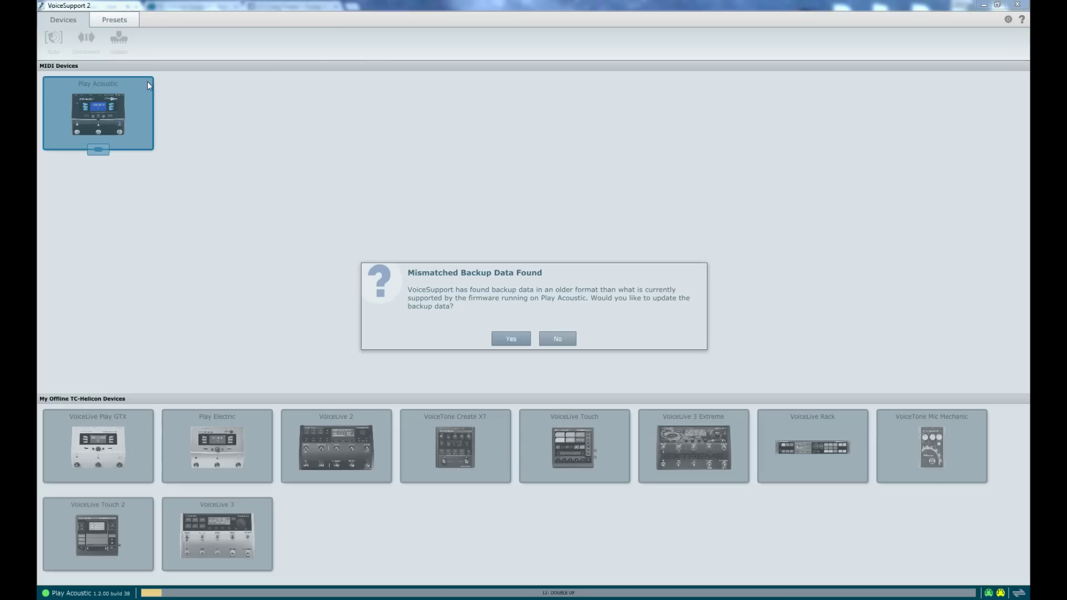
Update the older-format backup data to match the firmware running on the Play Acoustic
left_click(511, 339)
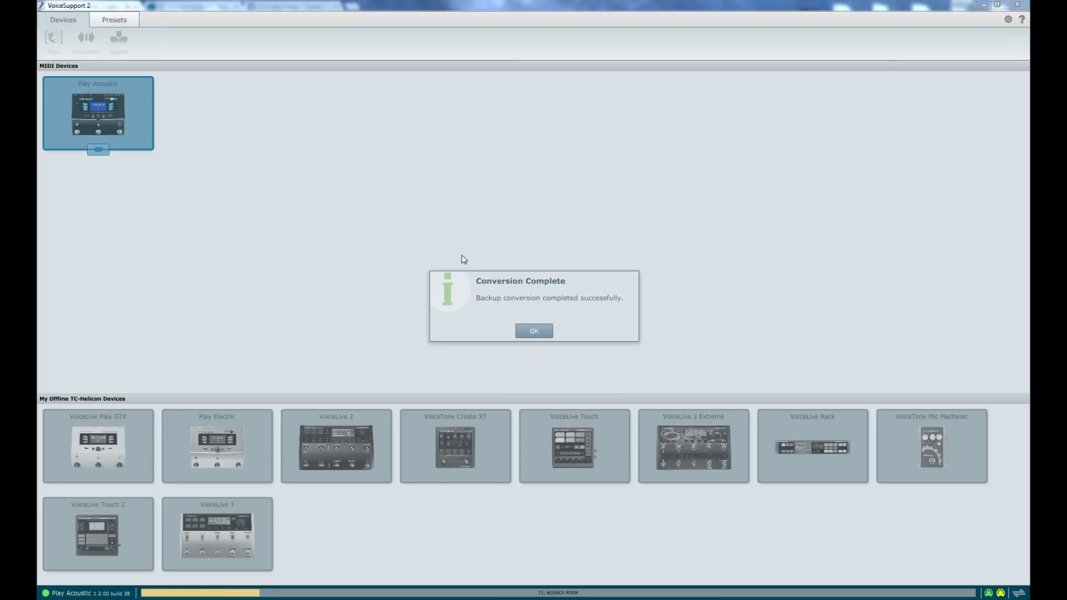
left_click(533, 335)
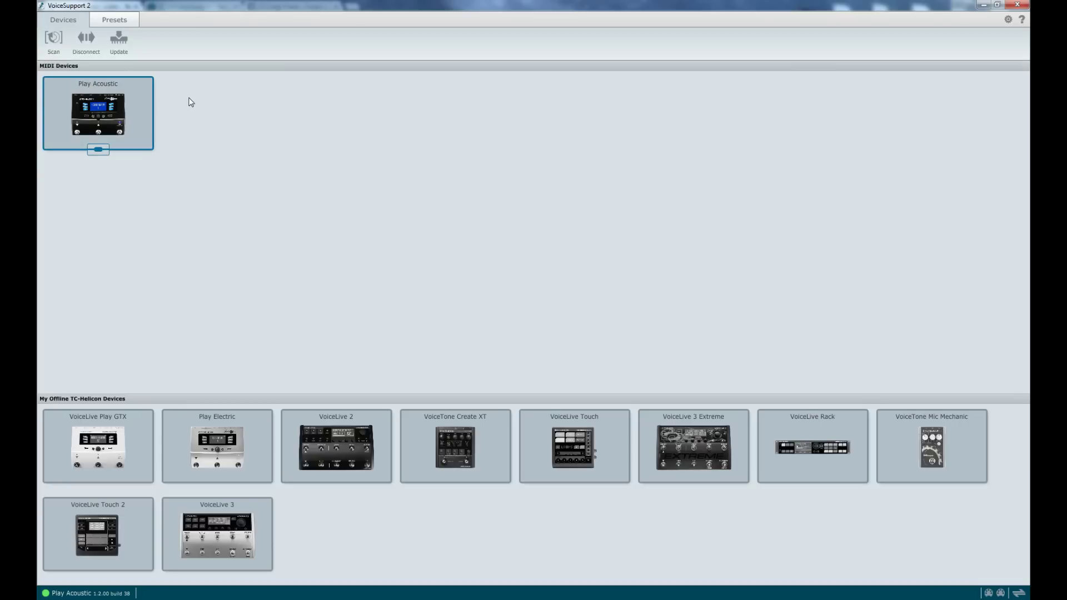
Rename preset 1, High Harmony, to a possessive first name followed by "Harmony" and apply the change to the device
left_click(117, 17)
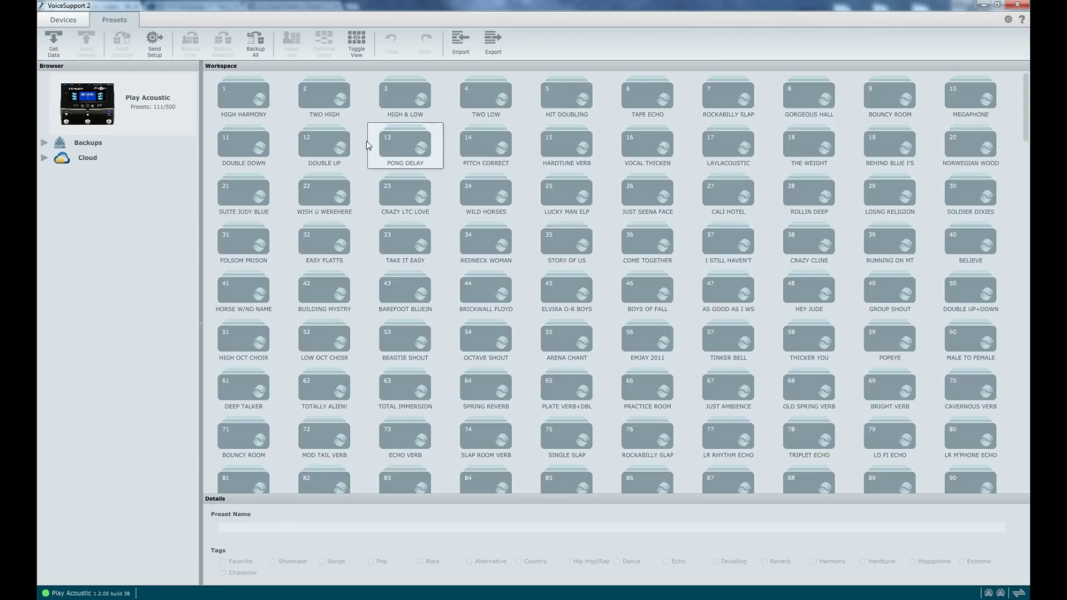
left_click(256, 107)
left_click_drag(289, 533, 155, 527)
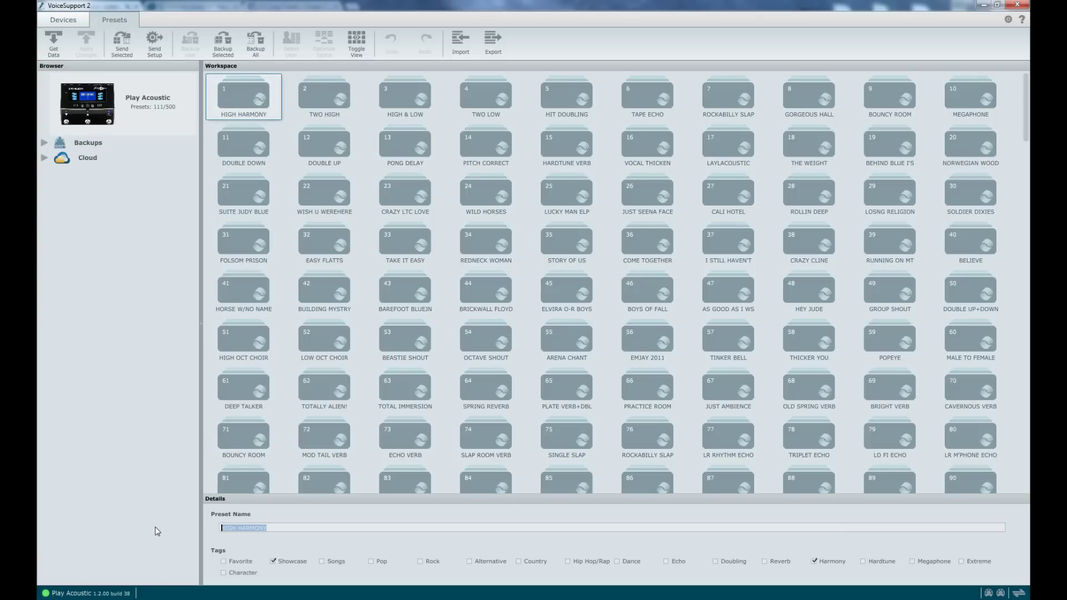
type("Mike's Harmony")
key("Return")
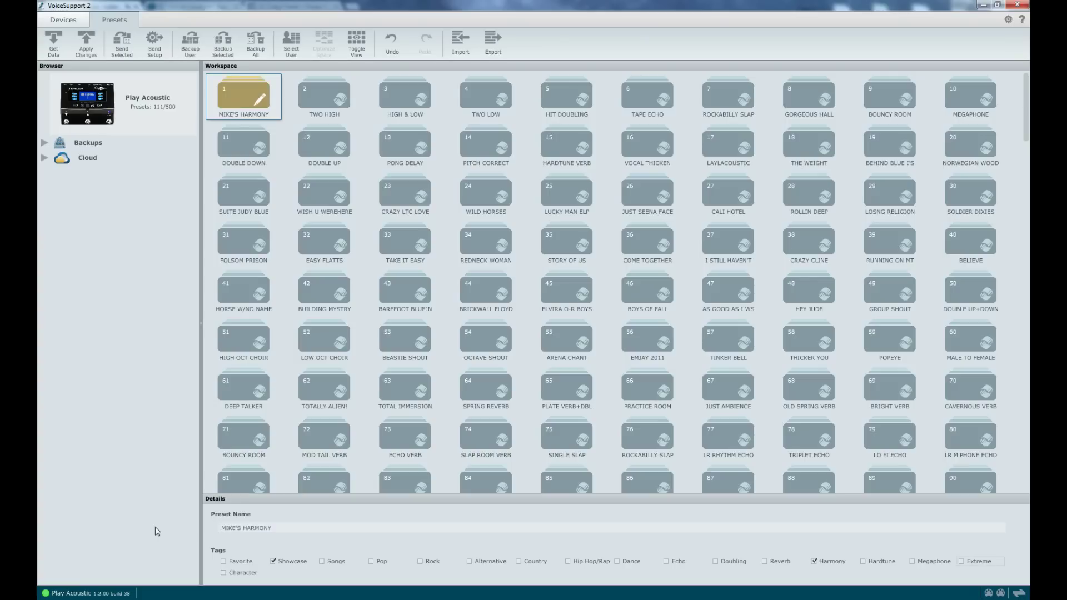
left_click(86, 43)
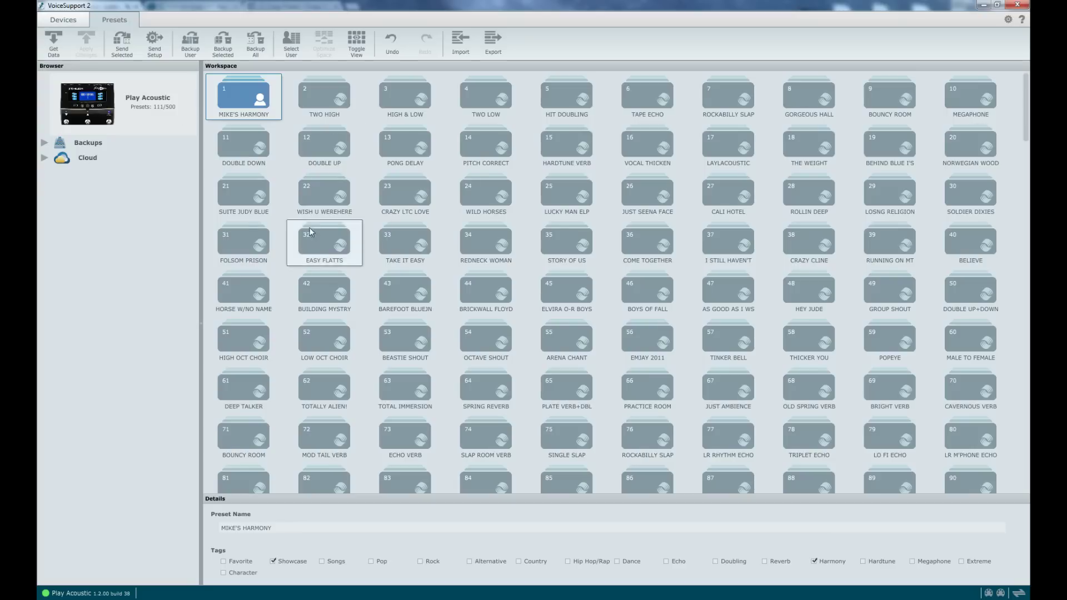
Paste a copy of preset 1 into slot 2, swap it with High & Low in slot 3, and apply the changes
left_click_drag(248, 103, 409, 103)
left_click(349, 111)
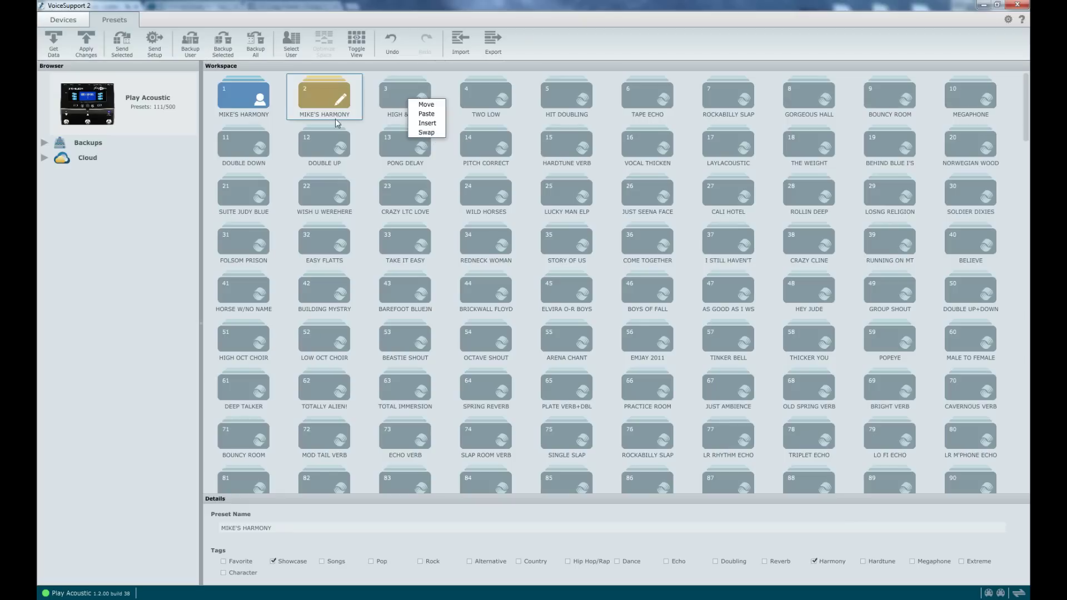
left_click(427, 132)
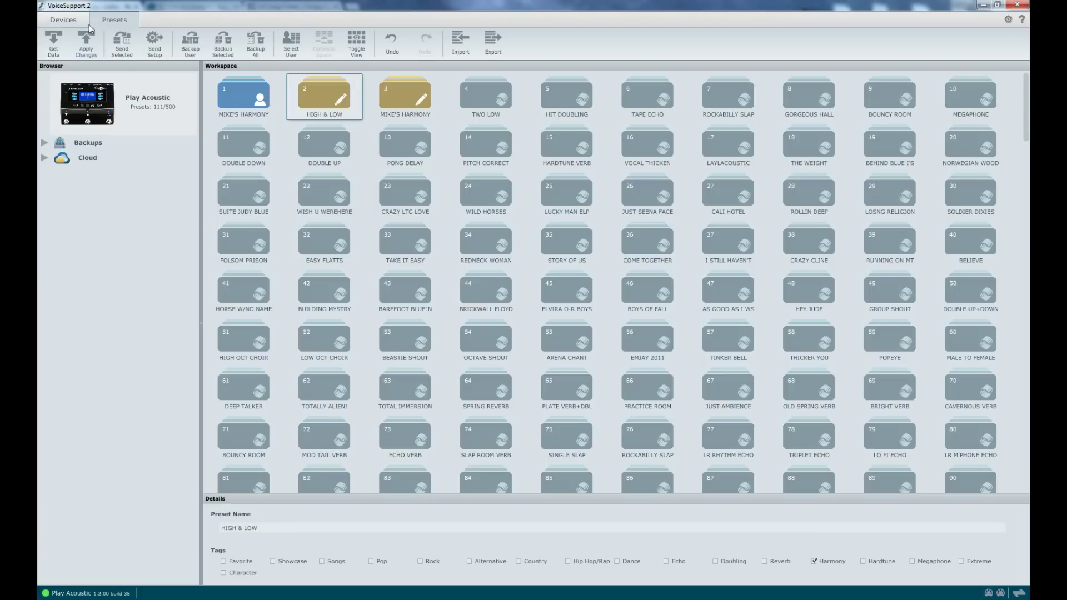
left_click(89, 53)
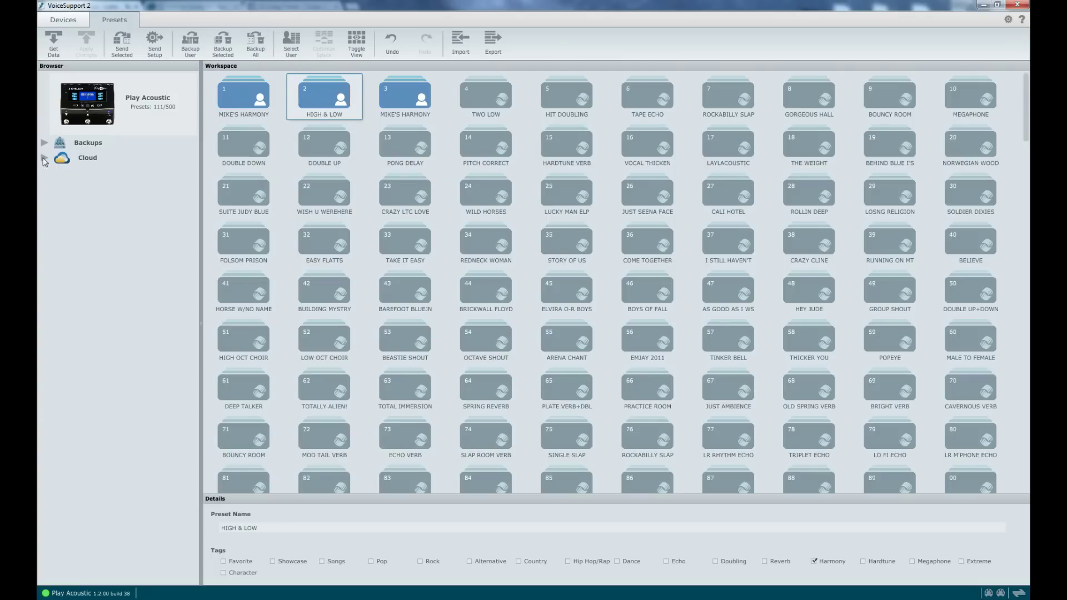
Back up all device data, delete the Monday Pub Gig backup and both older user backups, and open the new full backup
left_click(260, 49)
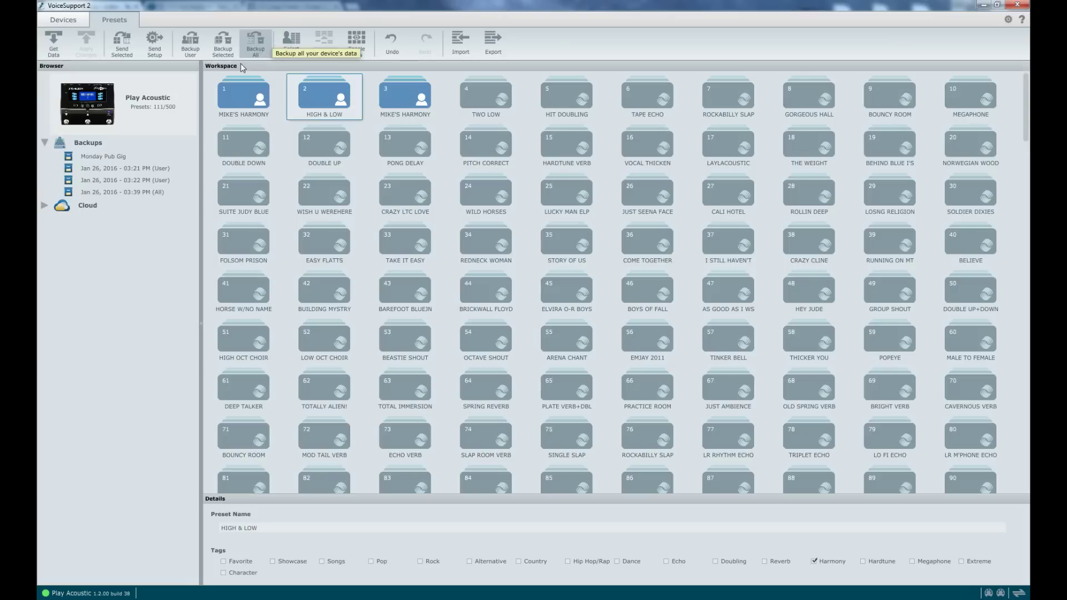
left_click(107, 158)
left_click(134, 181, "shift")
key("Delete")
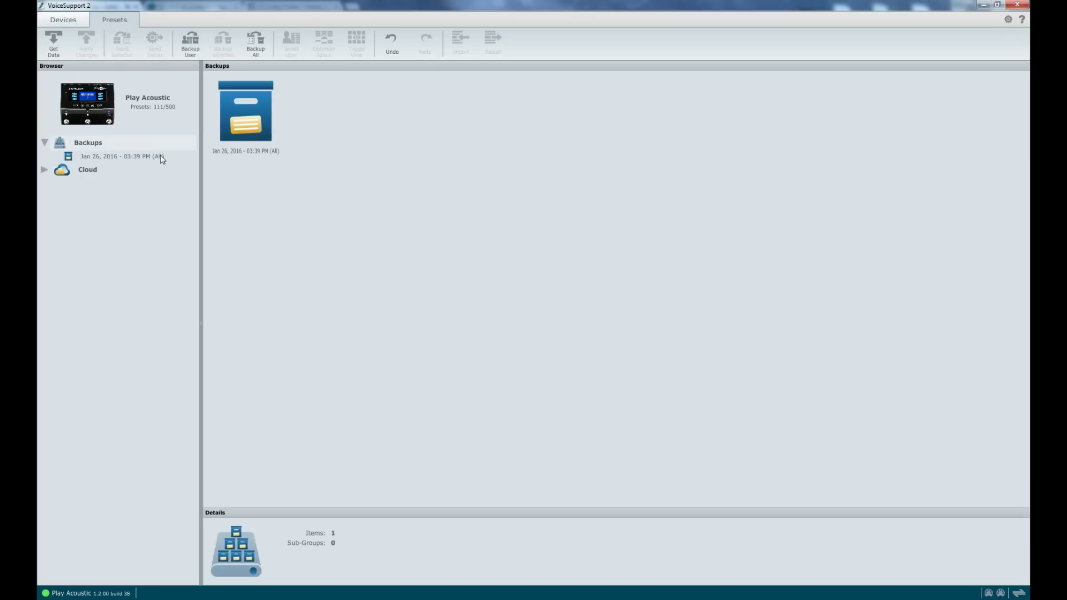
left_click(126, 158)
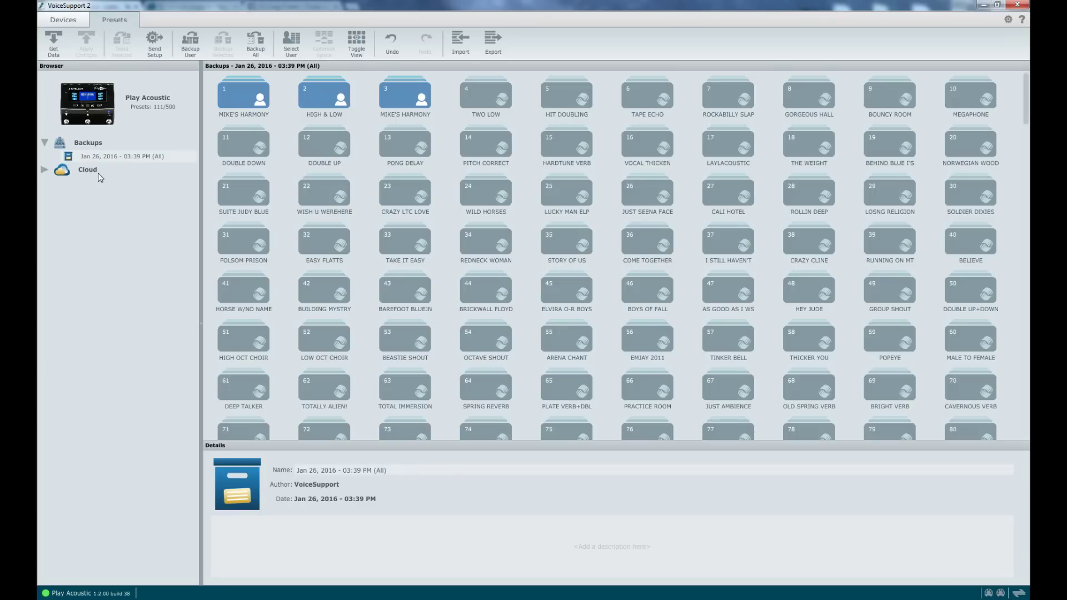
Copy the first four presets of the Alternative cloud collection into workspace slots 4 to 7 and apply the changes to the device
left_click(44, 170)
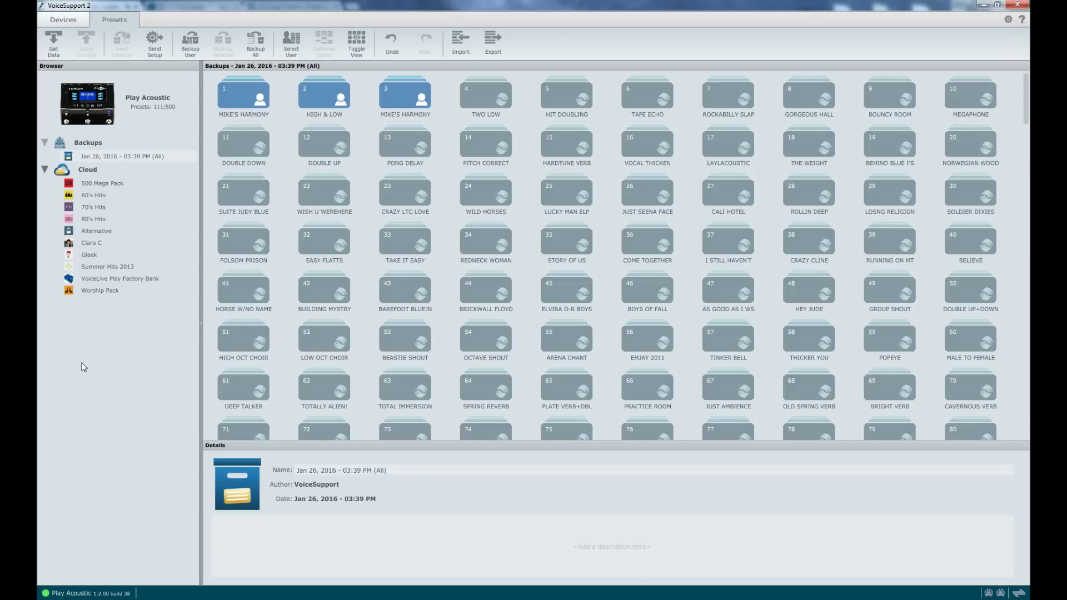
left_click(101, 198)
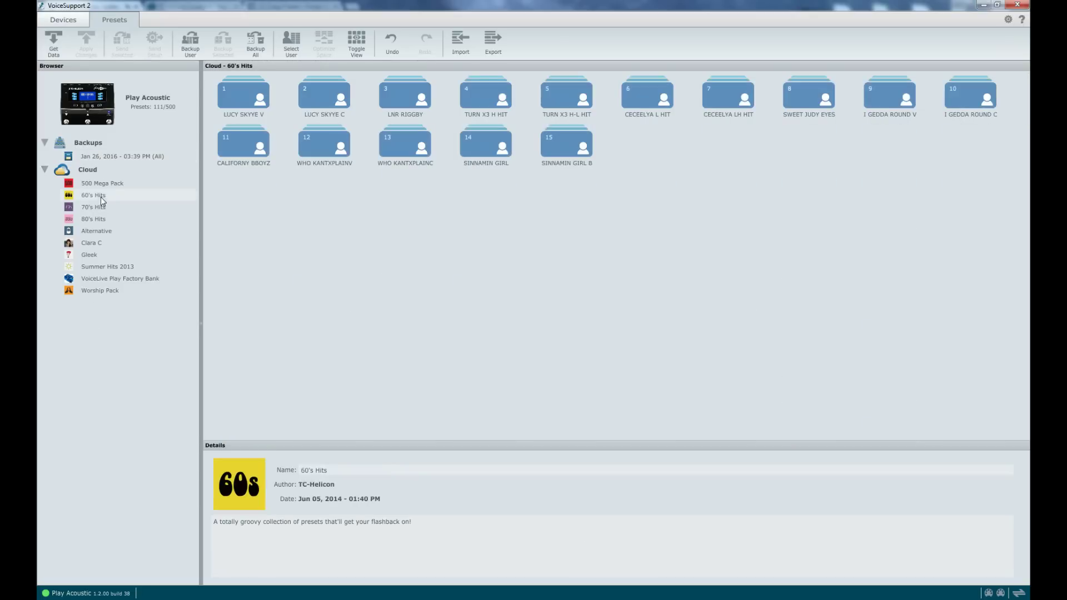
left_click(102, 206)
left_click(100, 230)
left_click(244, 106)
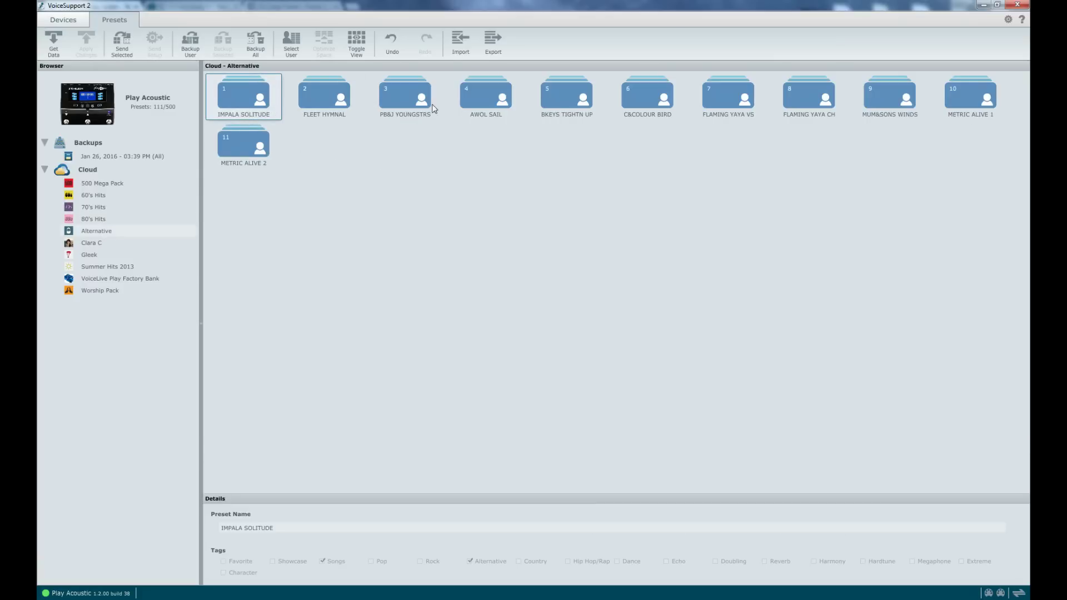
left_click(485, 108, "shift")
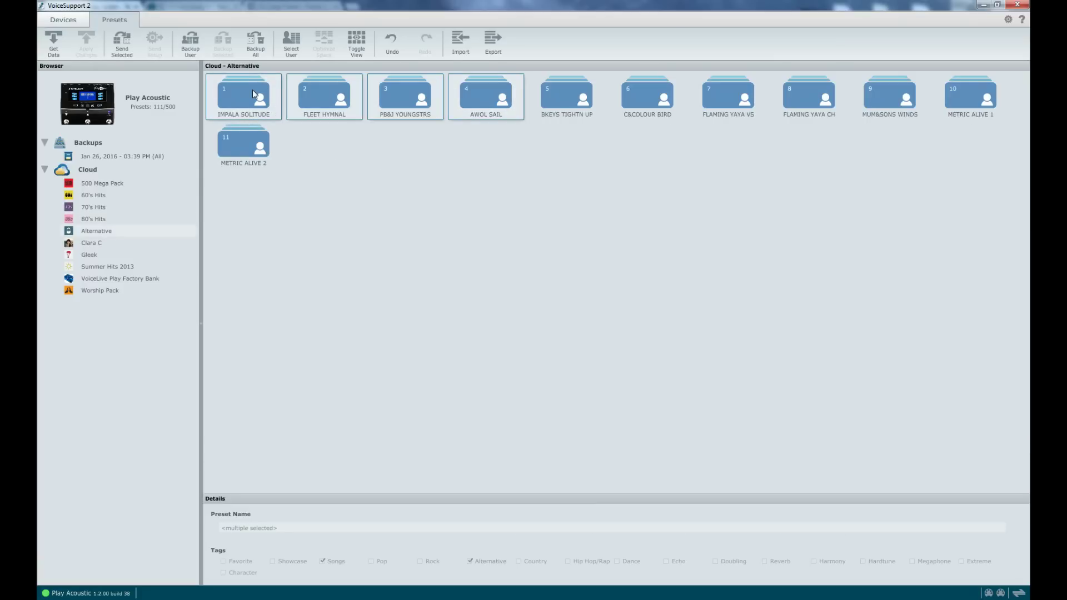
left_click_drag(255, 95, 492, 95)
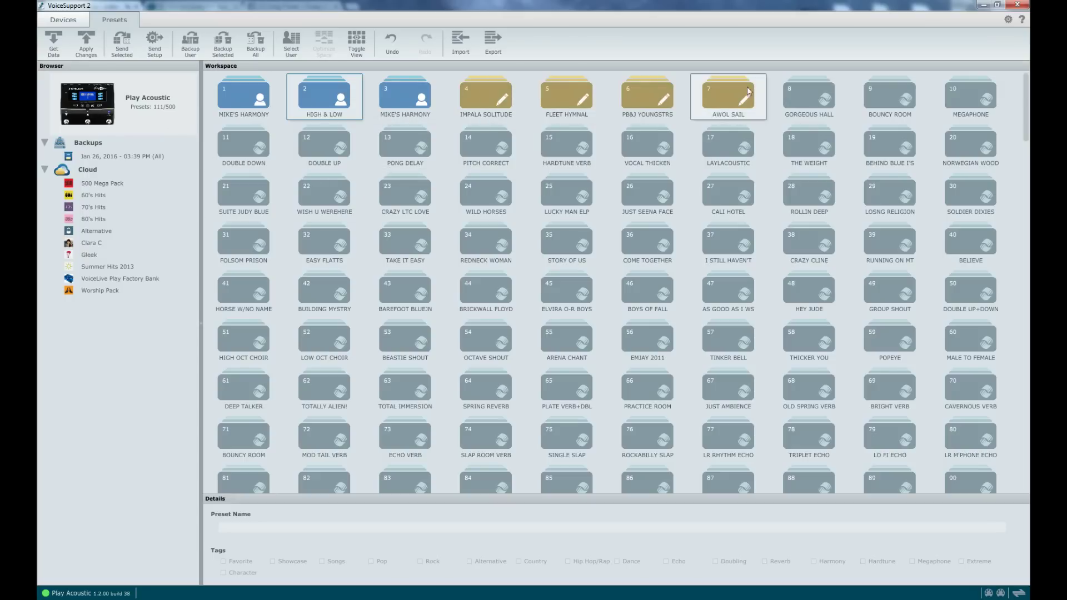
left_click(91, 48)
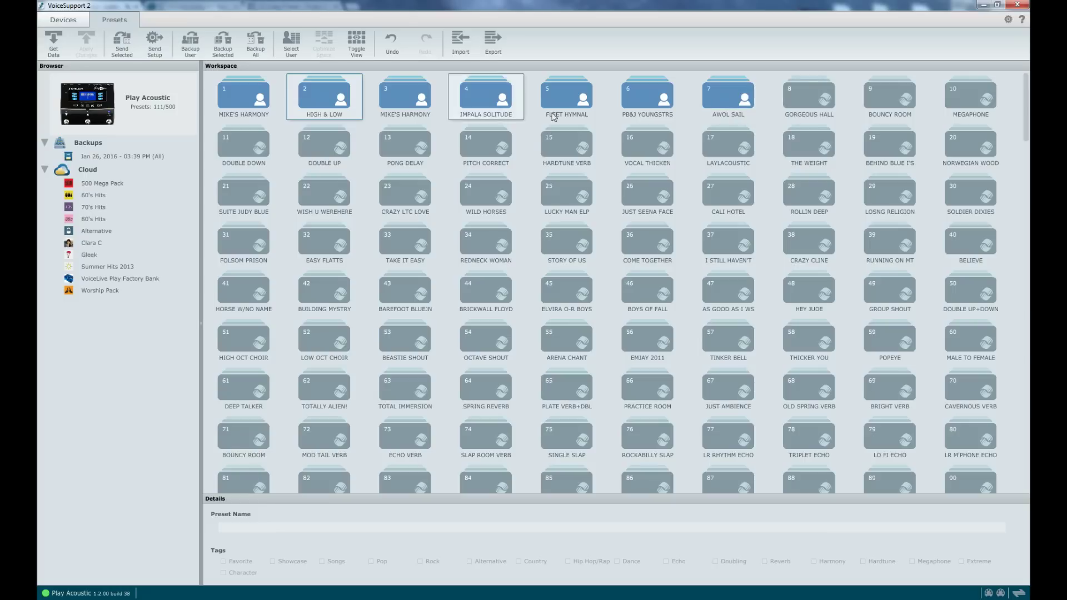
Back up only the user presets and compare the contents of that backup with the full backup
left_click(192, 43)
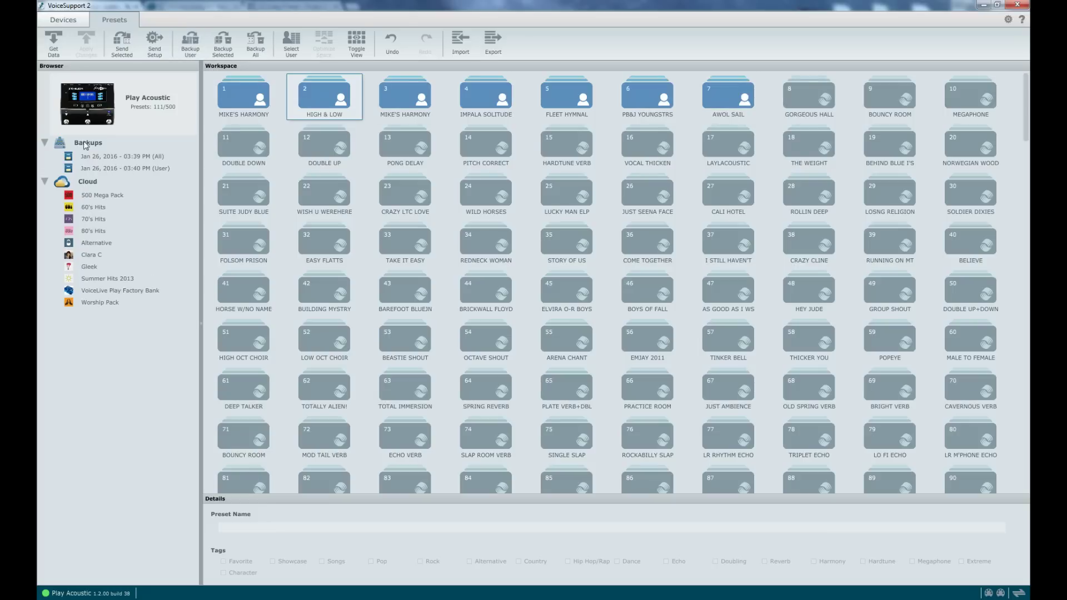
left_click(123, 169)
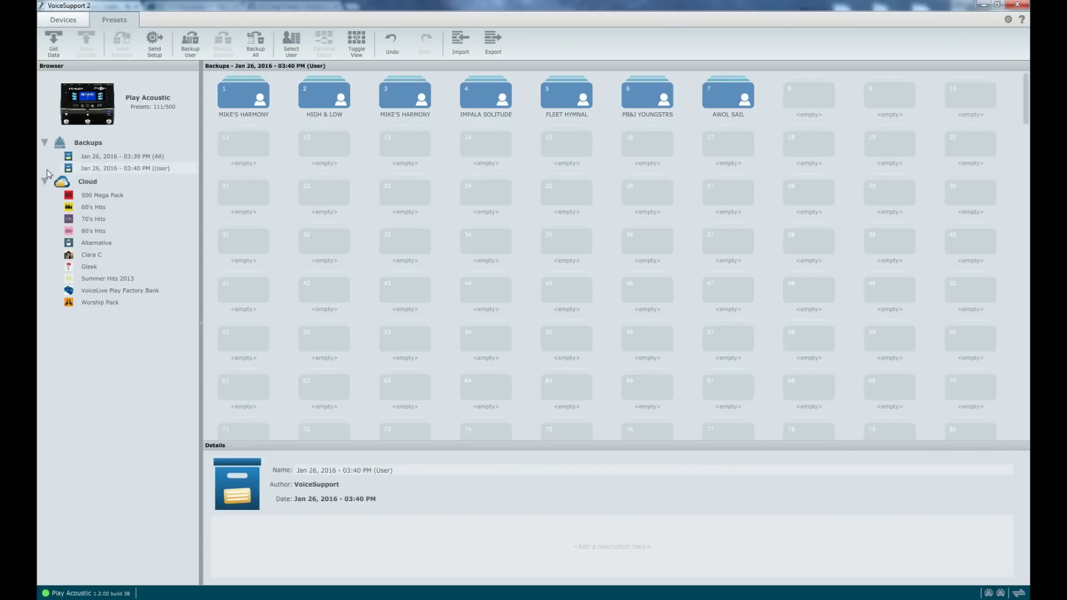
left_click(97, 158)
left_click(121, 169)
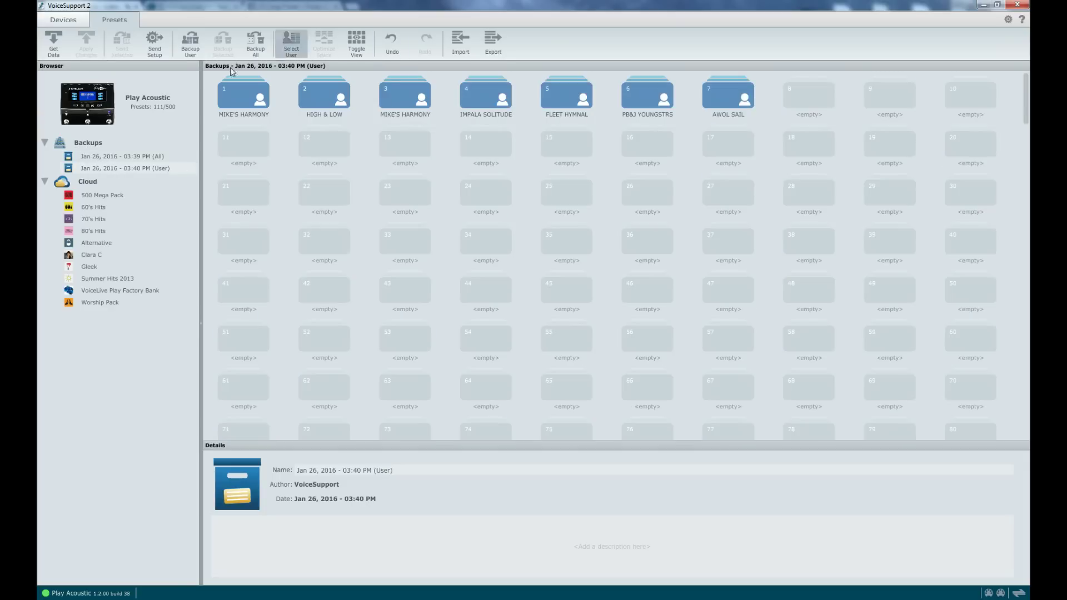
Return to the Play Acoustic workspace and switch the presets to the compact grid view
left_click(49, 98)
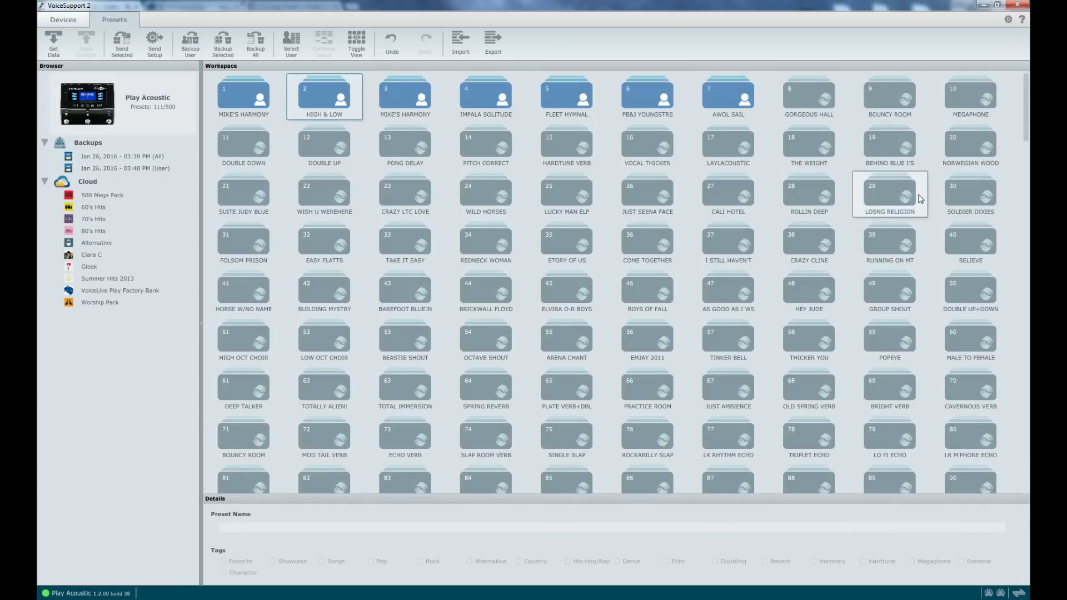
scroll(907, 201, "down", 10)
scroll(905, 208, "up", 10)
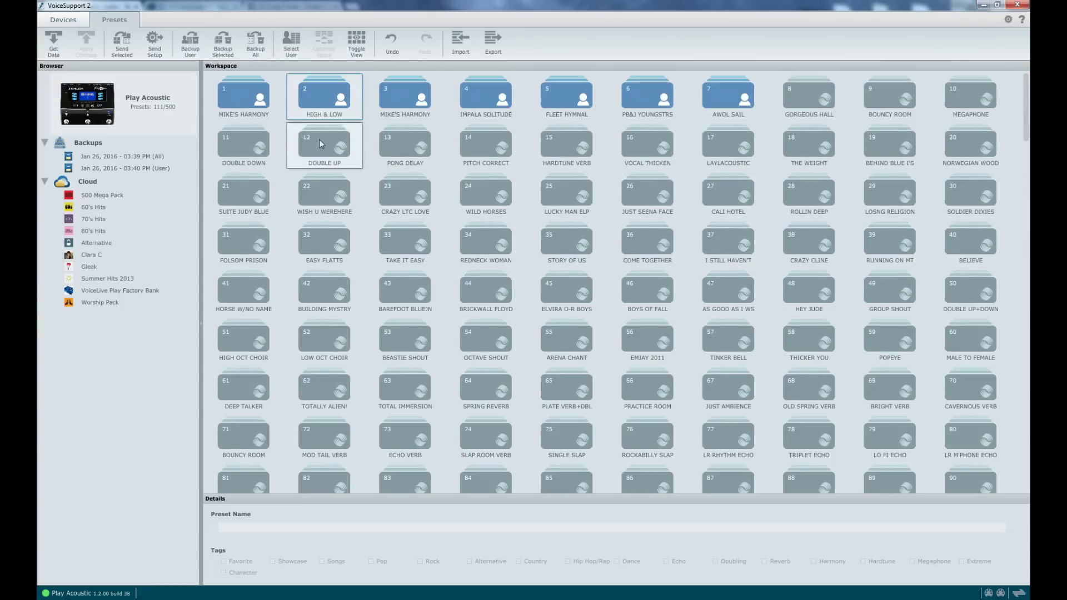
left_click(357, 46)
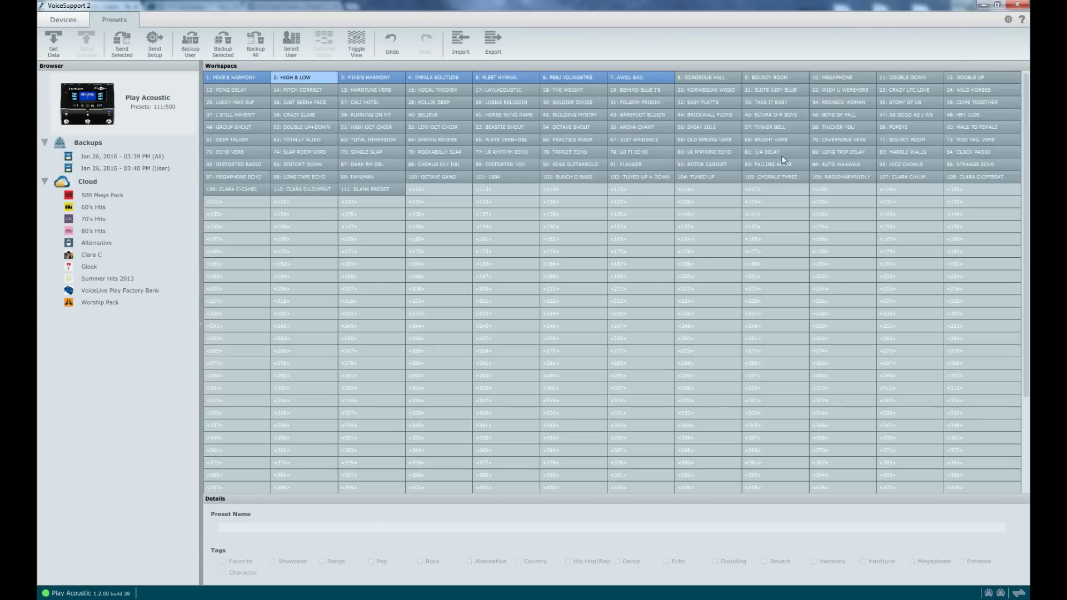
Open the 500 Mega Pack cloud collection and browse its presets in both the icon view and the compact grid view
left_click(106, 196)
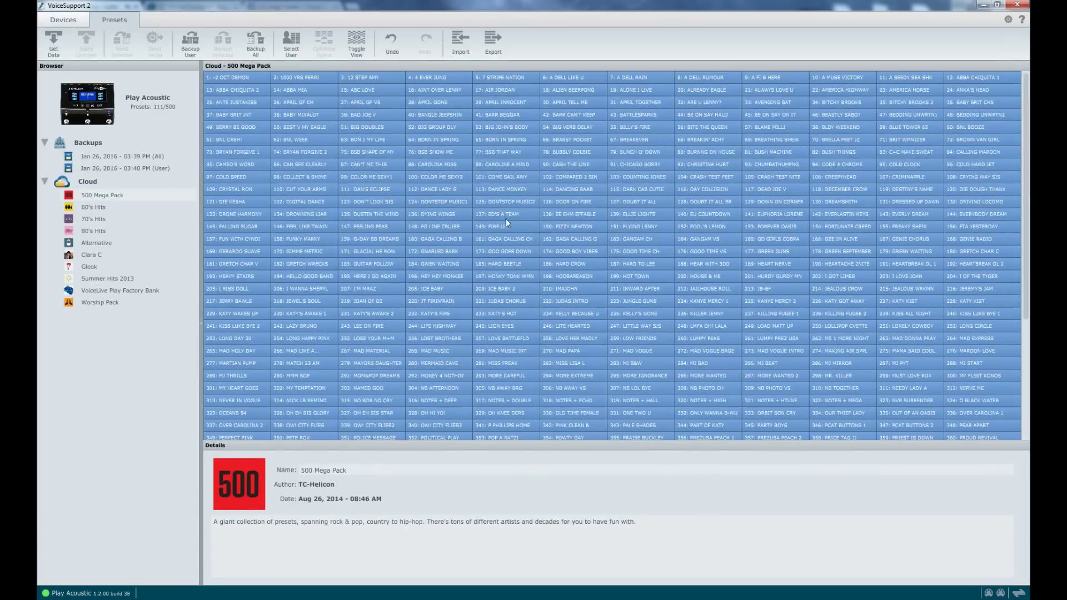
left_click(355, 39)
scroll(644, 200, "down", 10)
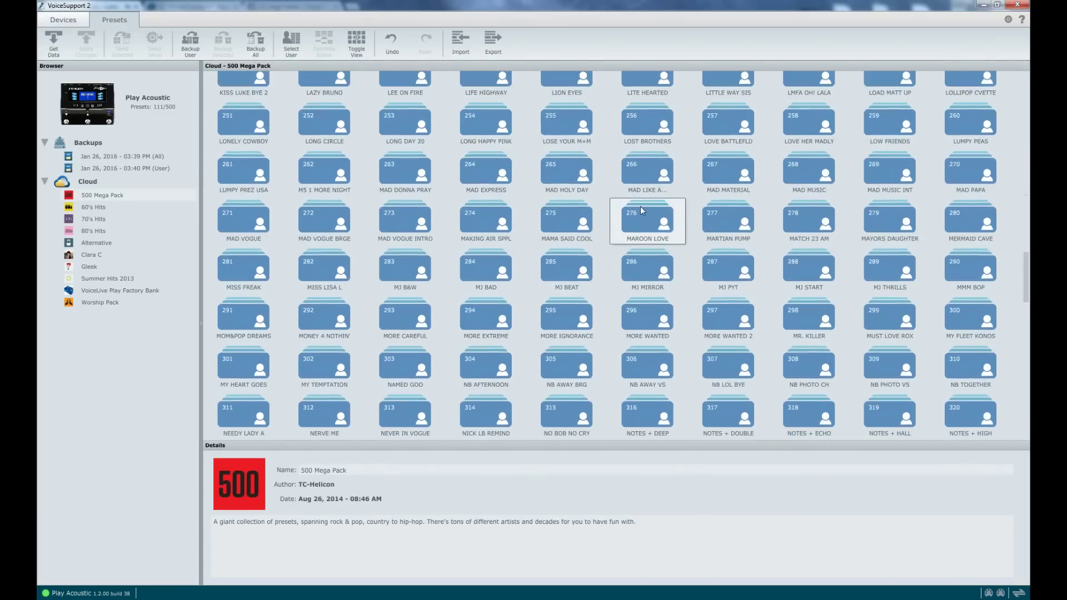
scroll(646, 208, "up", 8)
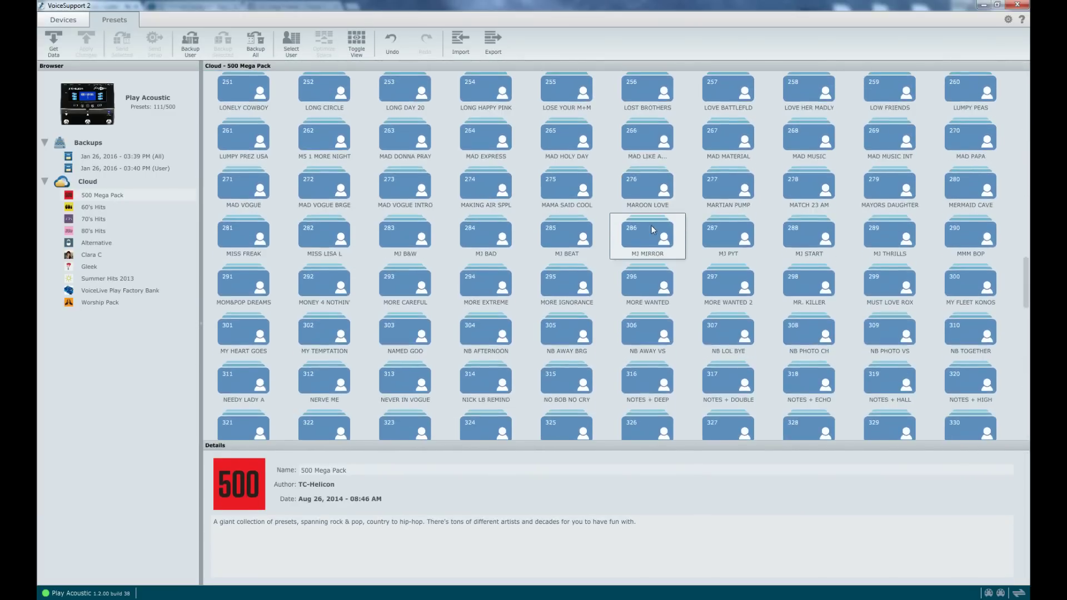
left_click(351, 50)
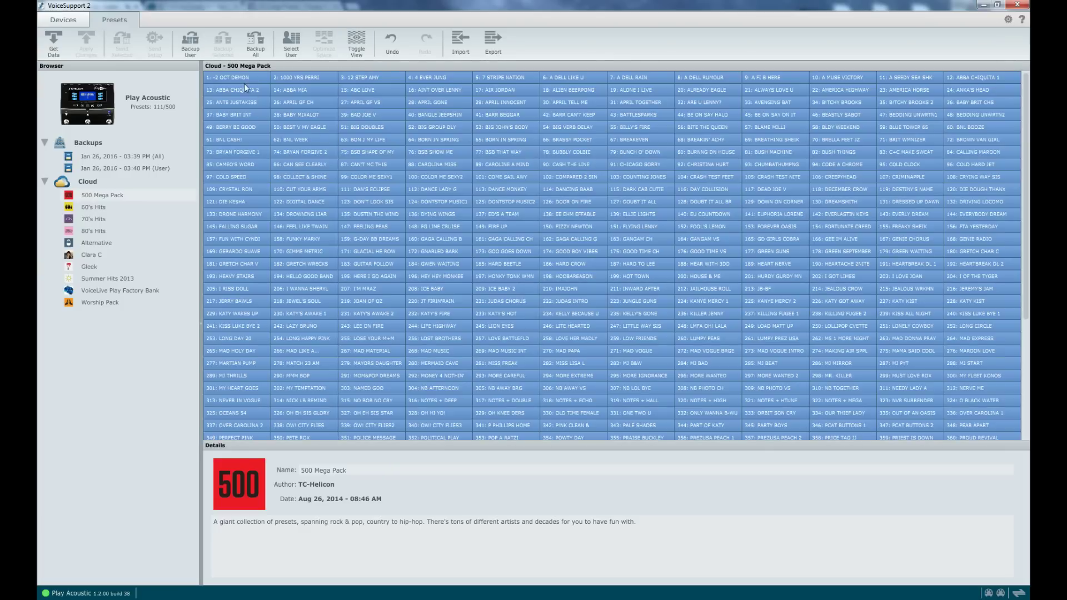
Copy presets 1 to 127 of the 500 Mega Pack into the workspace, starting at empty slot 112
left_click_drag(243, 78, 660, 202)
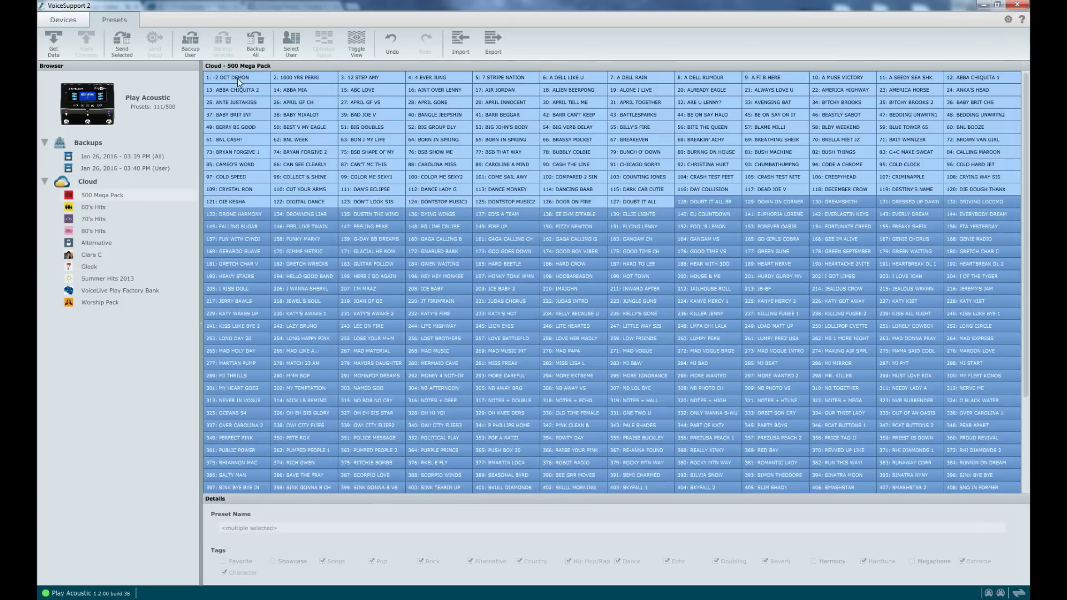
left_click_drag(239, 77, 430, 190)
left_click(455, 197)
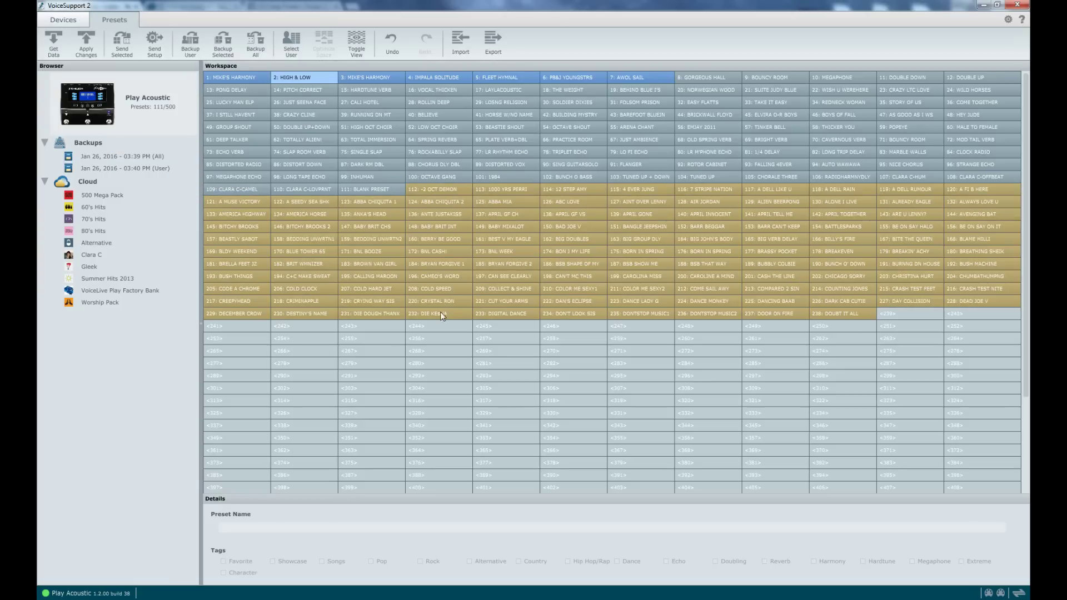
Review the added presets in the icon view, return to the compact grid, and apply the changes to the device
left_click(357, 43)
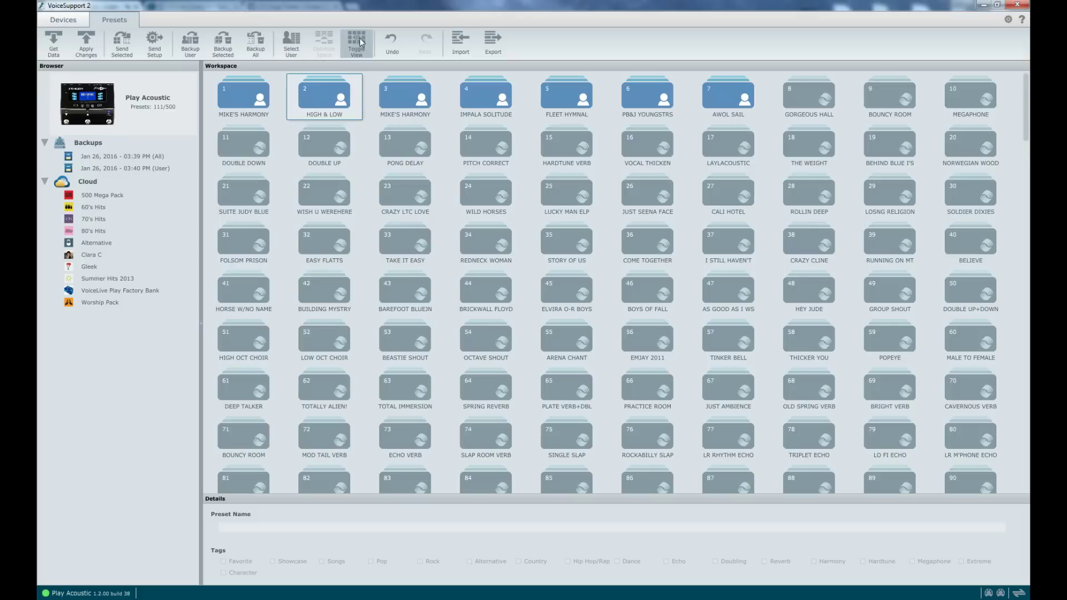
scroll(629, 268, "down", 10)
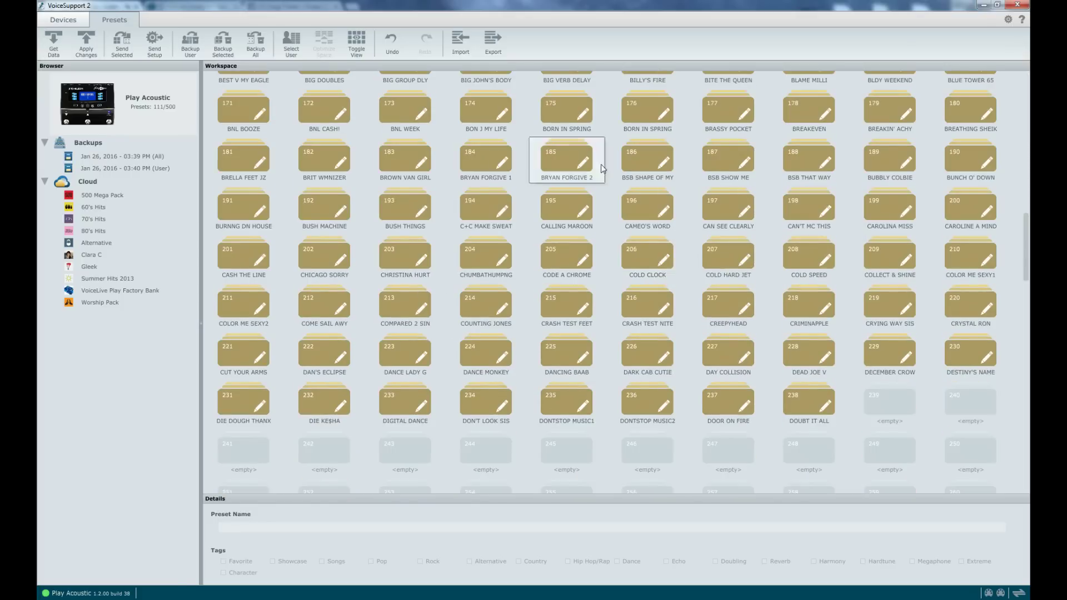
left_click(357, 44)
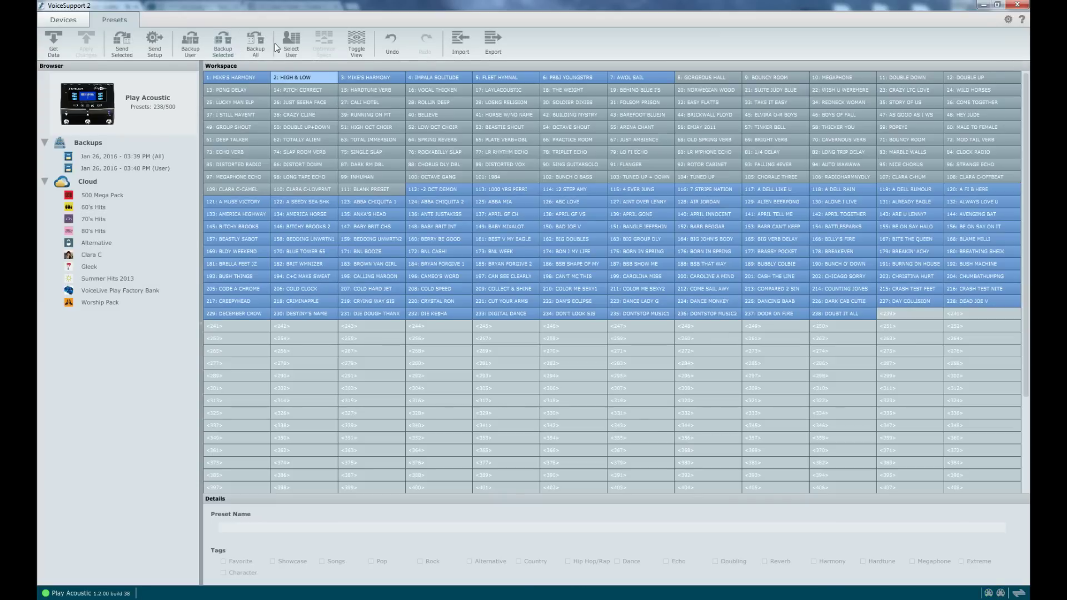
Back up the user presets, inspect the new backup's contents, and return to the Play Acoustic workspace
left_click(195, 43)
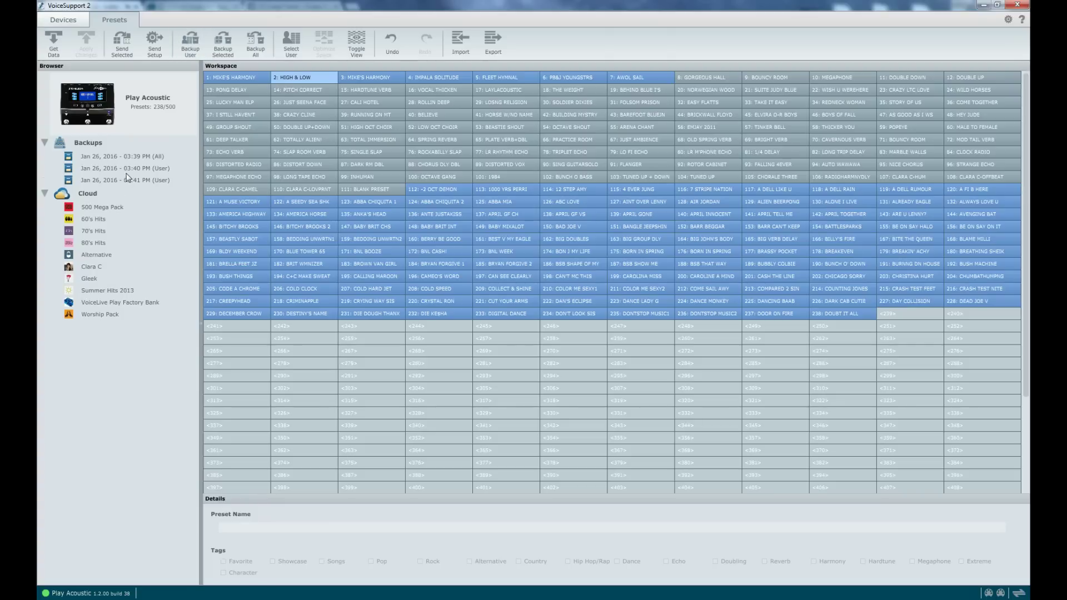
left_click(149, 180)
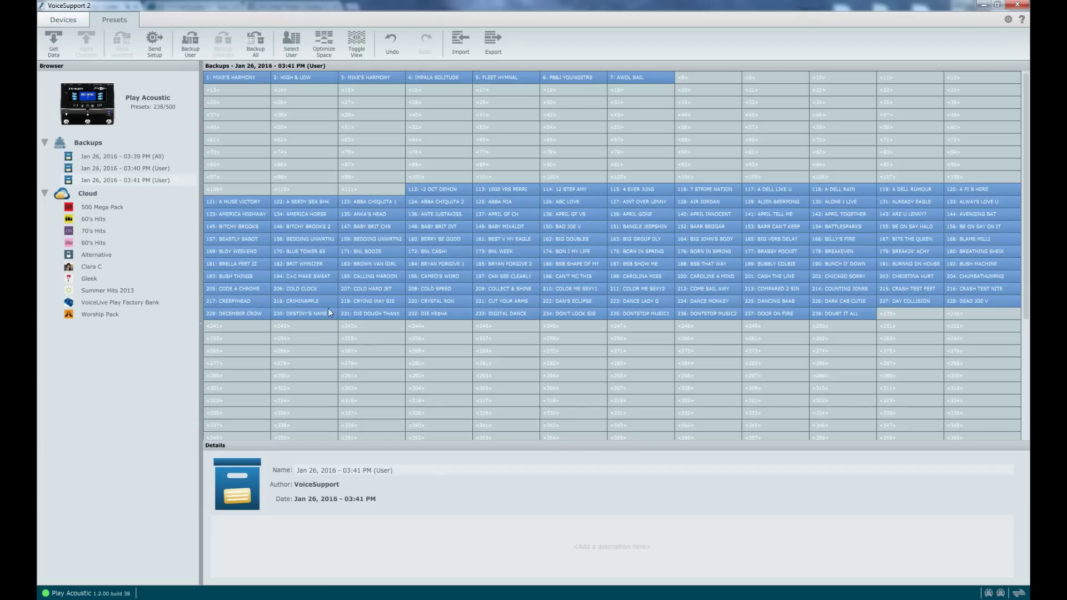
right_click(89, 112)
Reduce the workspace button size so that more presets fit in each row of the grid
right_click(349, 210)
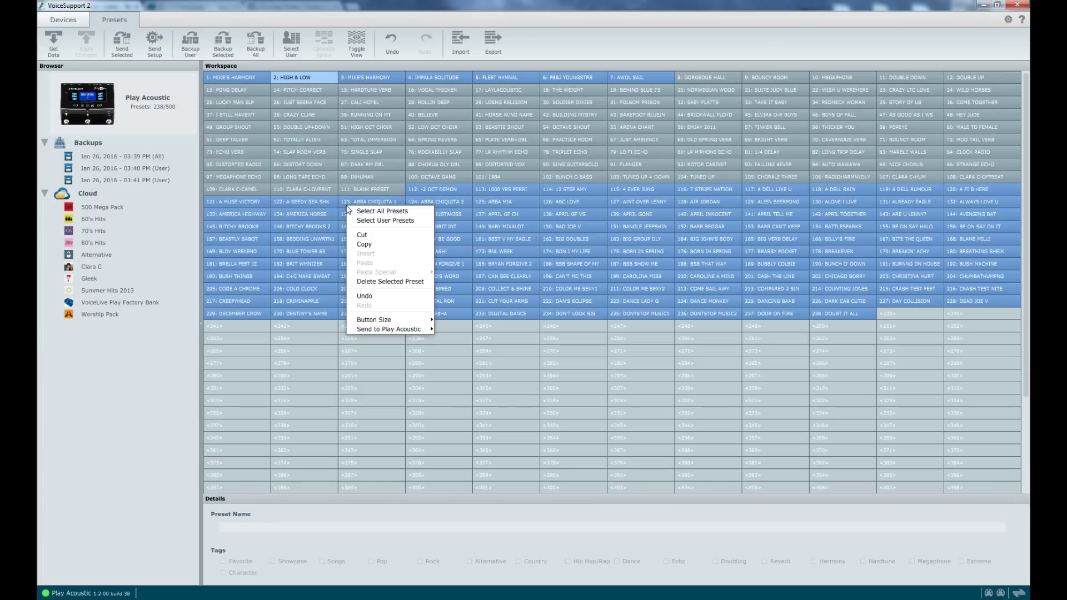
right_click(318, 207)
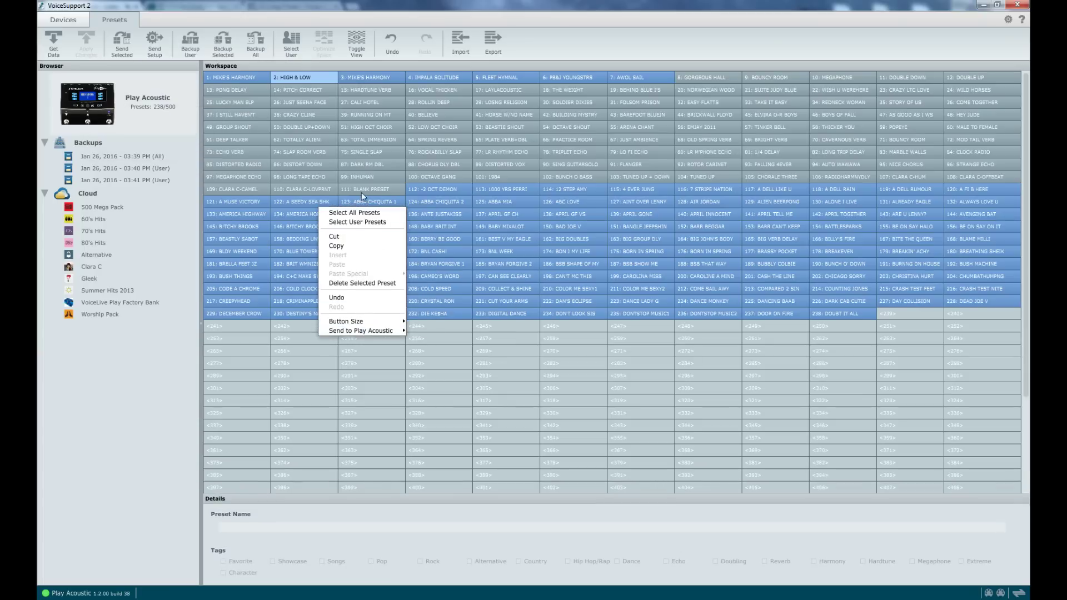
mouse_move(361, 321)
mouse_move(424, 306)
left_mouse_down()
mouse_move(453, 306)
mouse_move(419, 304)
left_mouse_up()
left_click(432, 319)
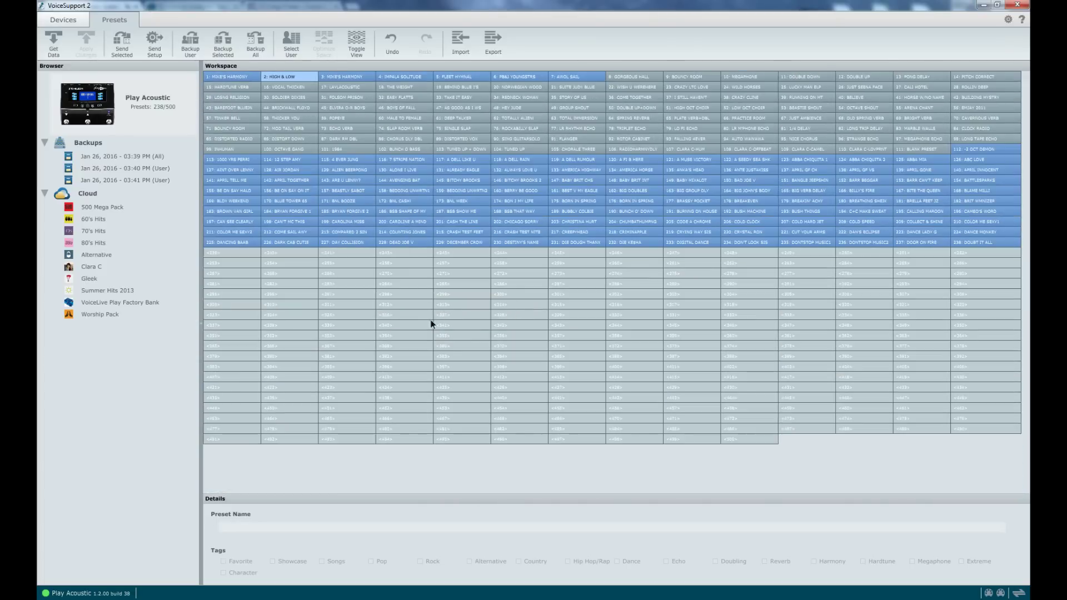
Reset the workspace button size to its default
right_click(379, 228)
mouse_move(424, 343)
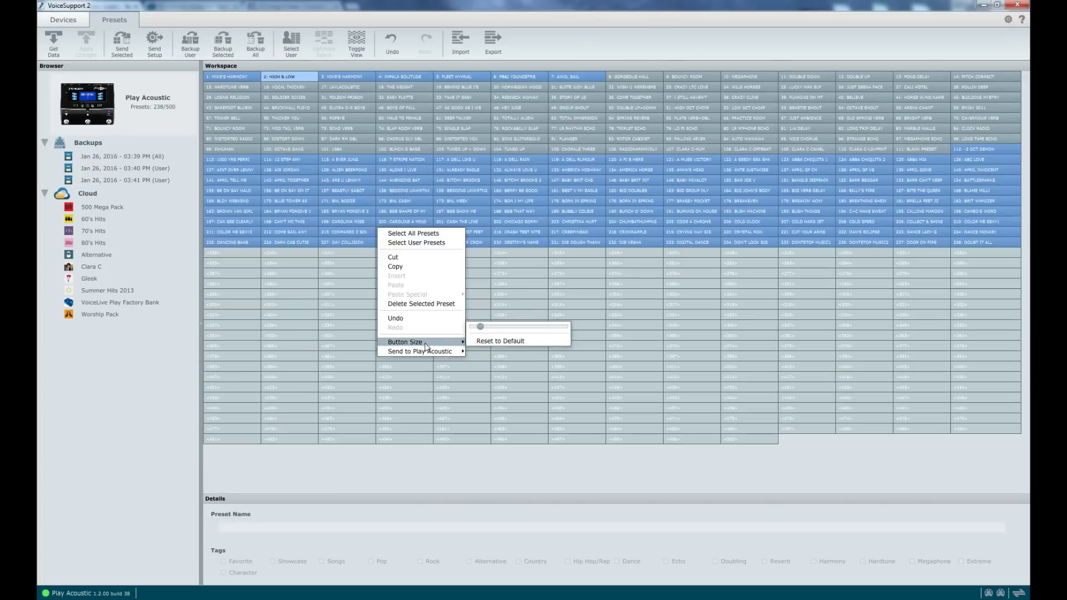
left_click(492, 342)
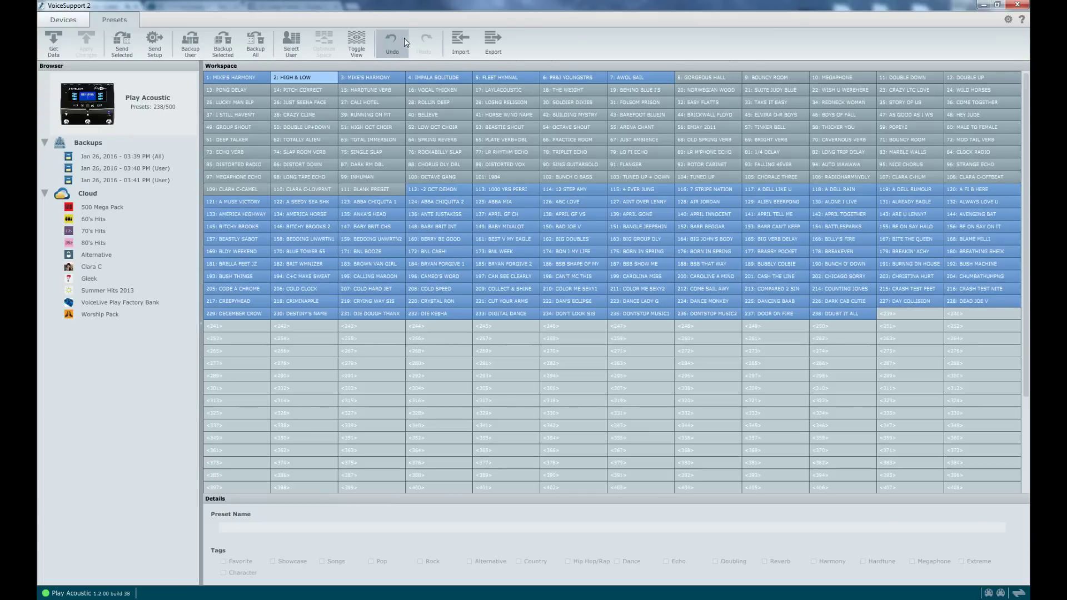
Undo and redo the newest user backup several times, opening that backup between attempts
left_click(391, 44)
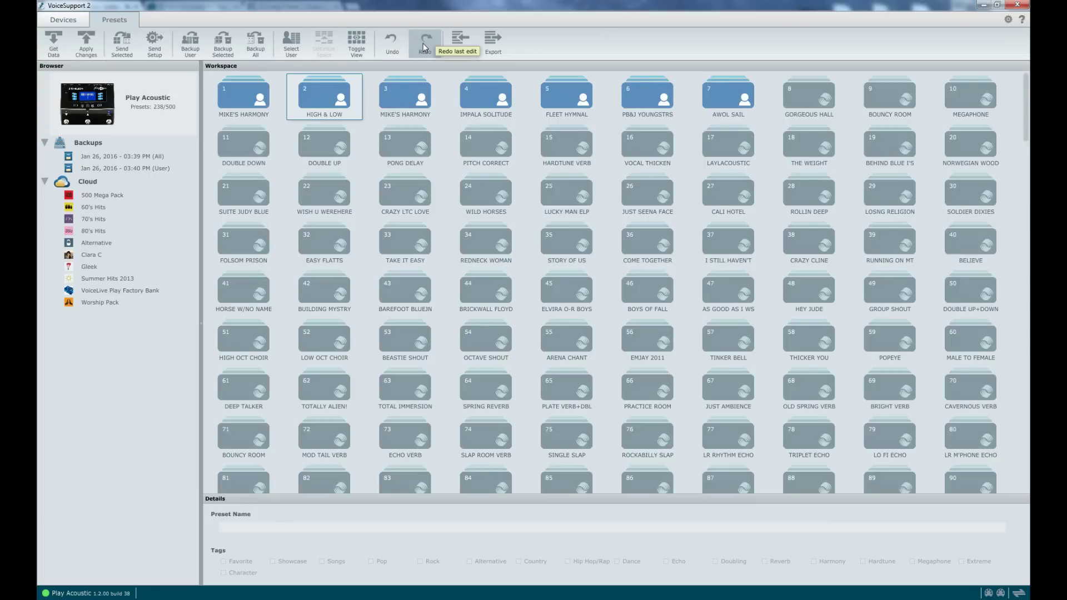
left_click(425, 47)
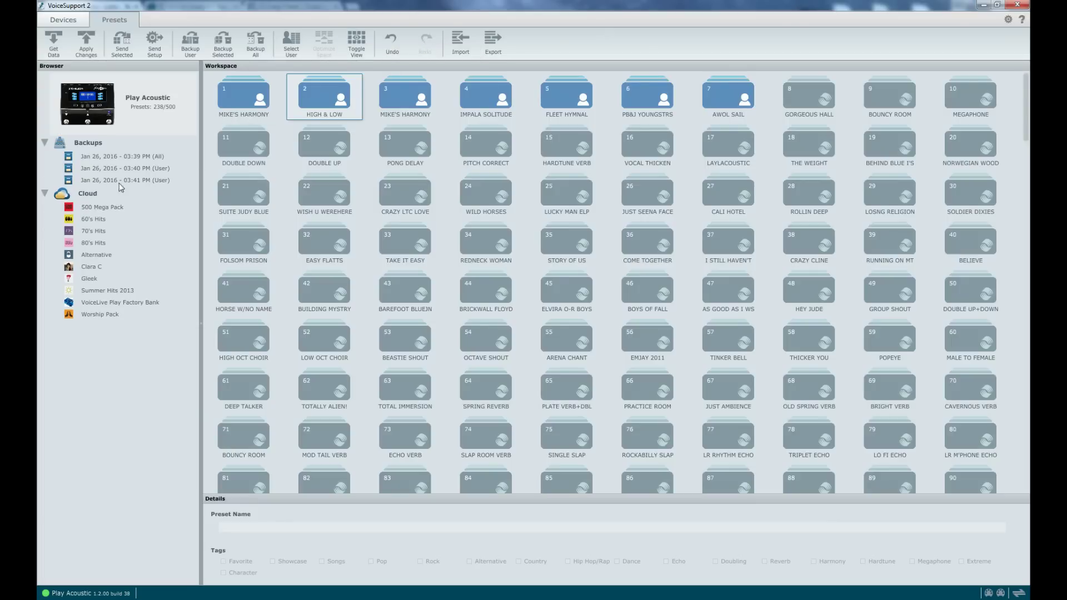
left_click(122, 181)
left_click(386, 40)
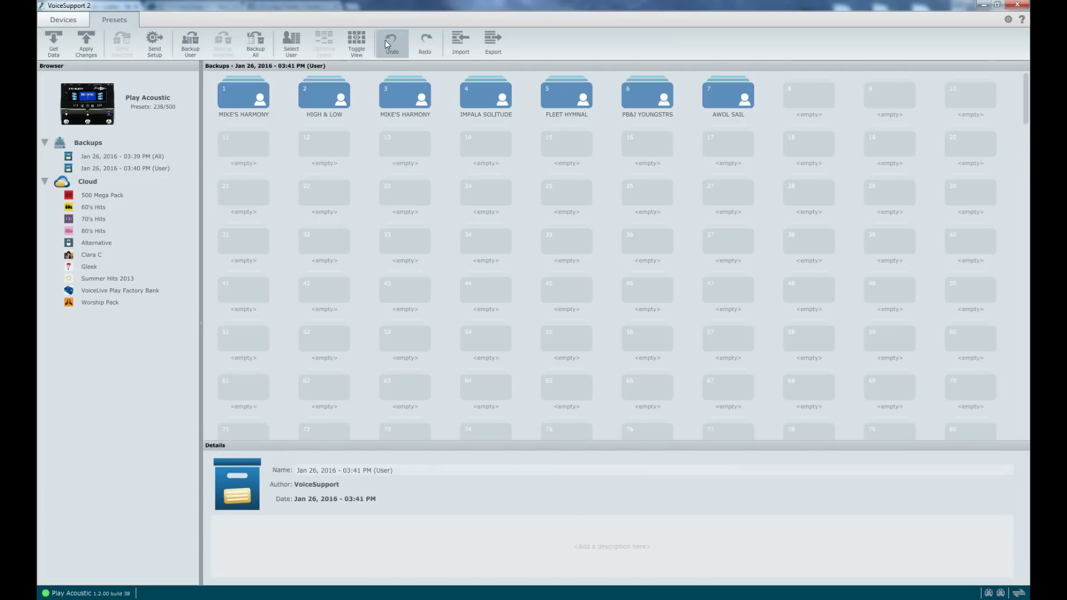
left_click(421, 41)
left_click(393, 39)
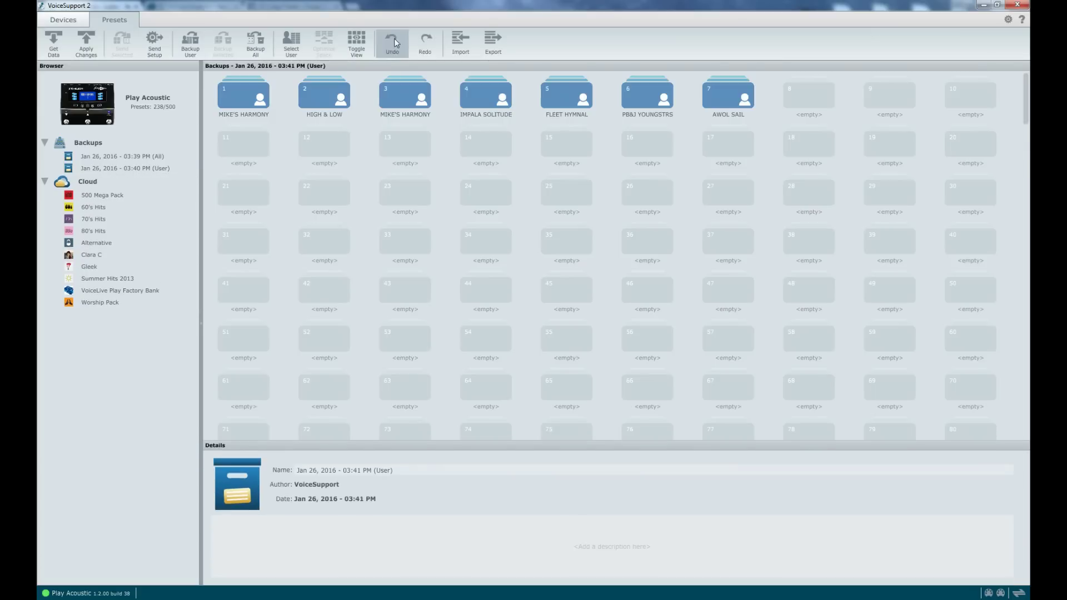
left_click(422, 37)
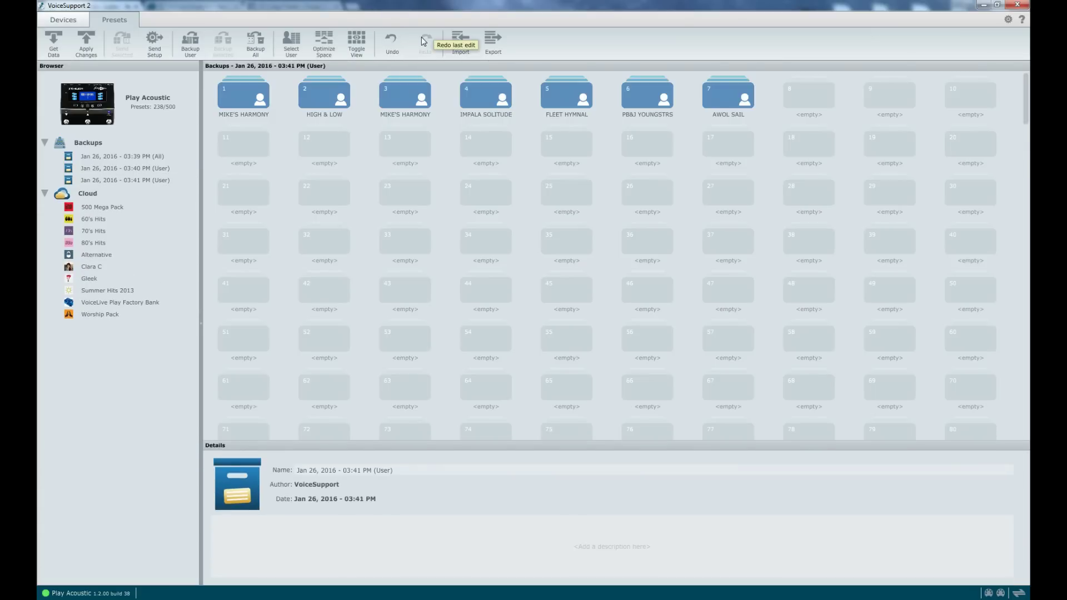
Return to the Play Acoustic workspace and undo the edits back to before the Alternative presets were copied into slots 4 to 7
left_click(97, 104)
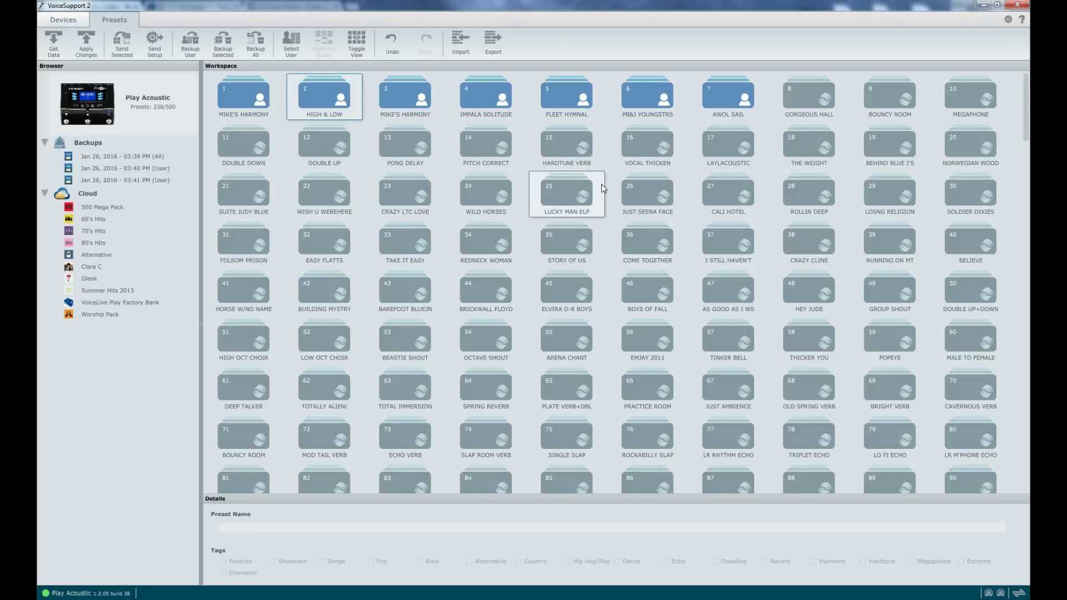
left_click(393, 50)
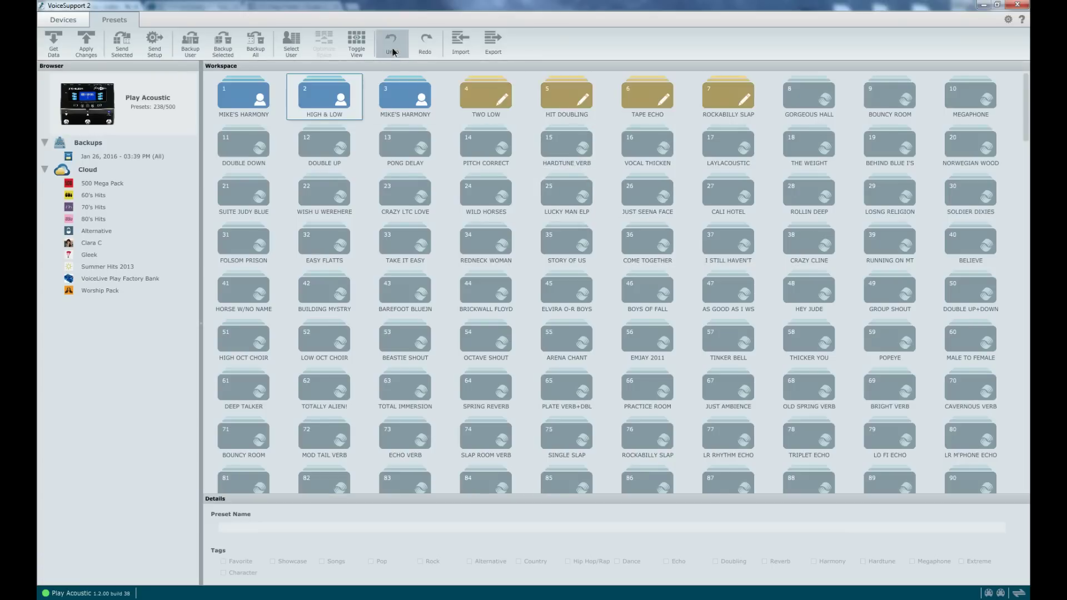